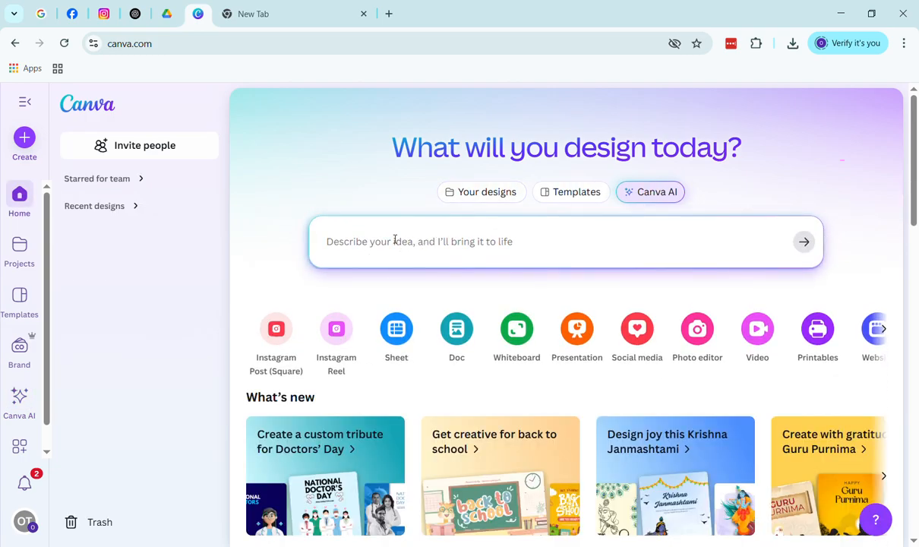
Return to the Canva Home page and reveal the Website design type in the design-type row
scroll(362, 304, "down", 3)
scroll(498, 212, "up", 3)
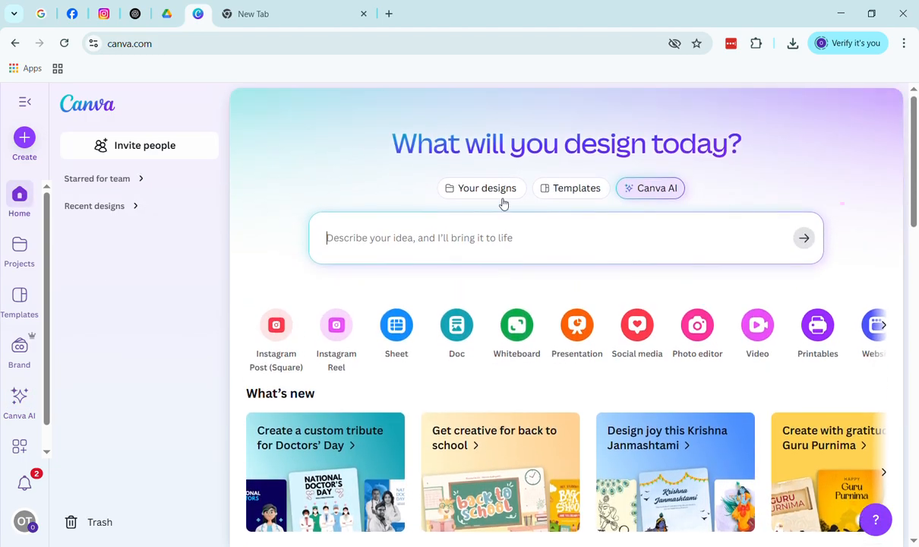
left_click(591, 200)
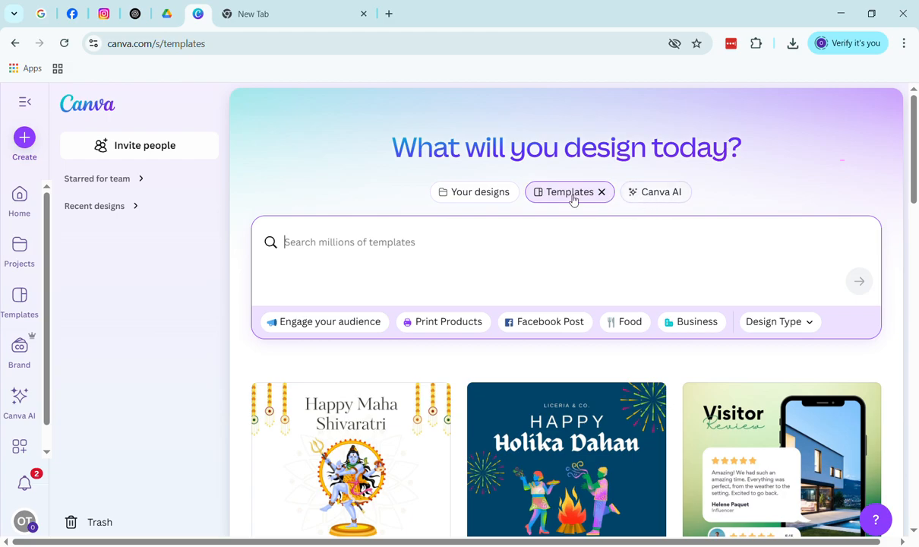
left_click(20, 196)
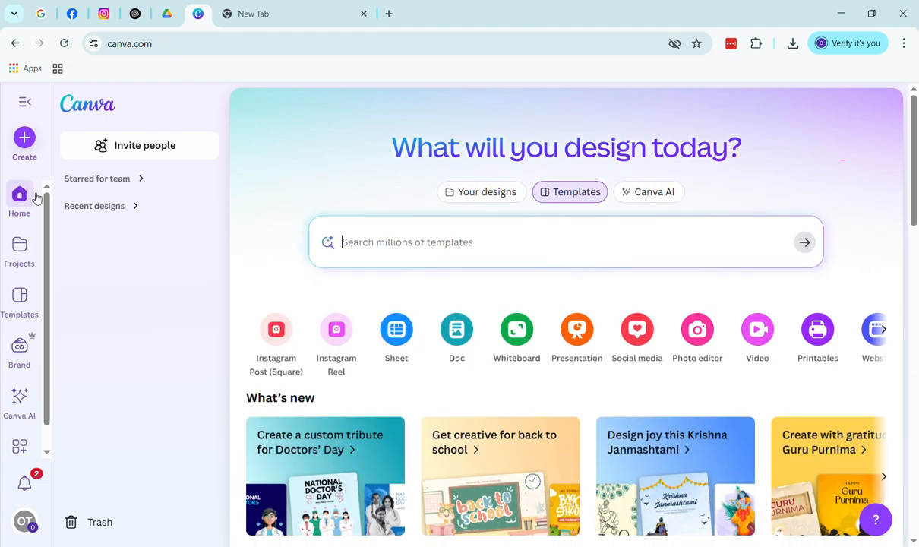
scroll(489, 429, "down", 3)
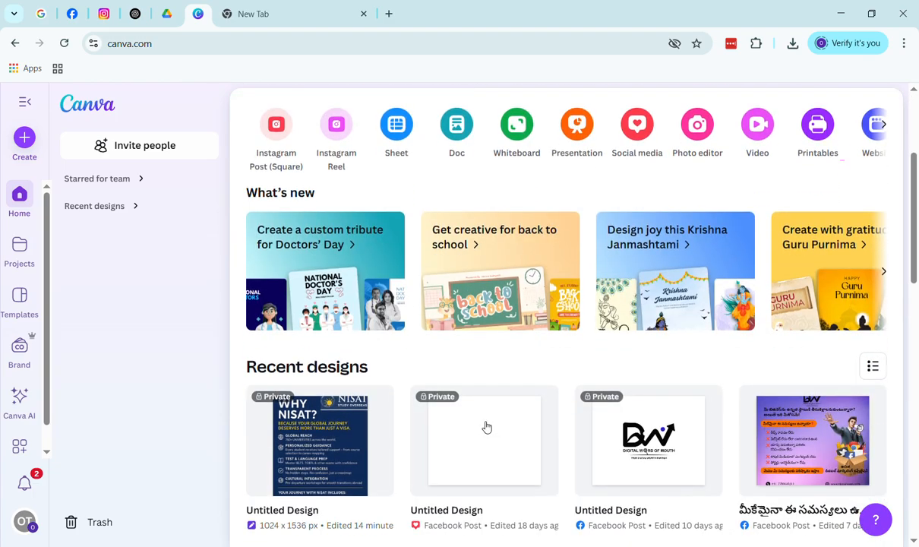
left_click(885, 126)
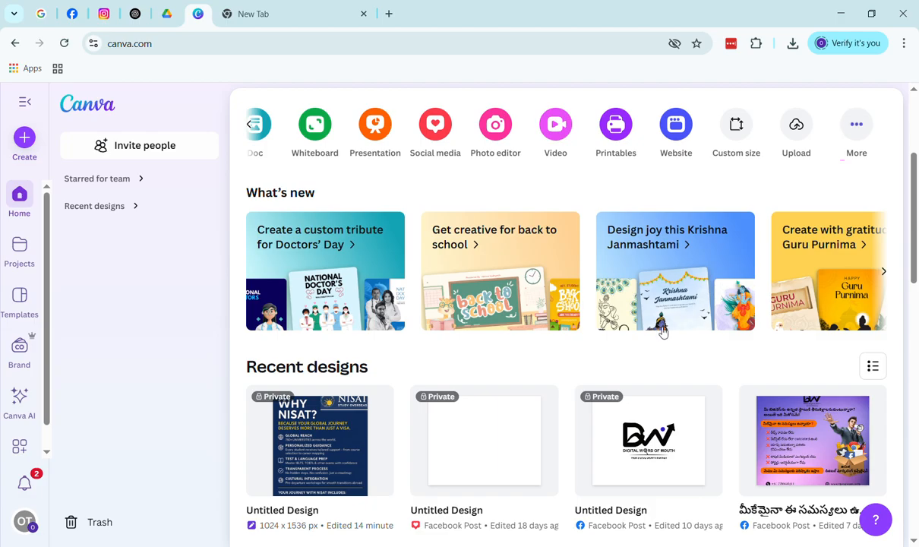
scroll(660, 329, "down", 2)
scroll(478, 320, "up", 5)
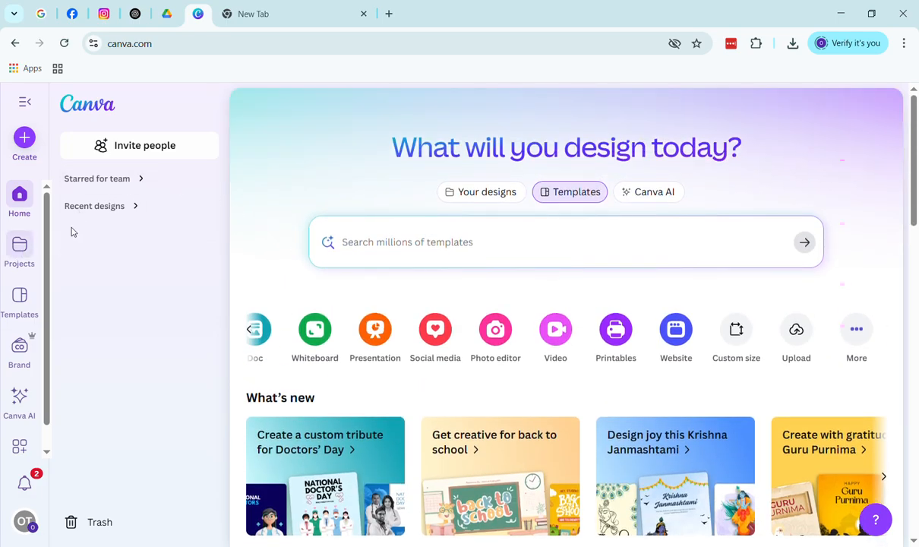
Create a new blank Portfolio Website design from the Websites category
left_click(25, 140)
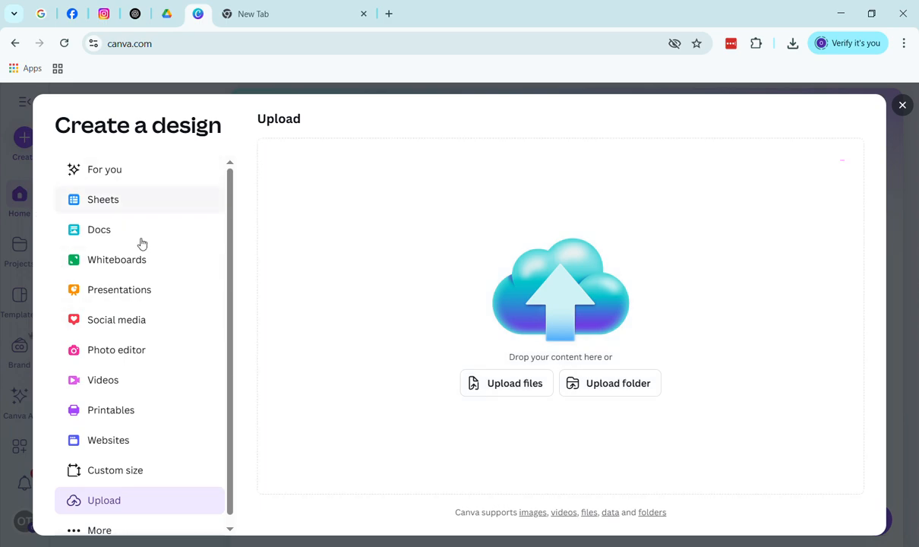
scroll(133, 357, "down", 1)
left_click(118, 438)
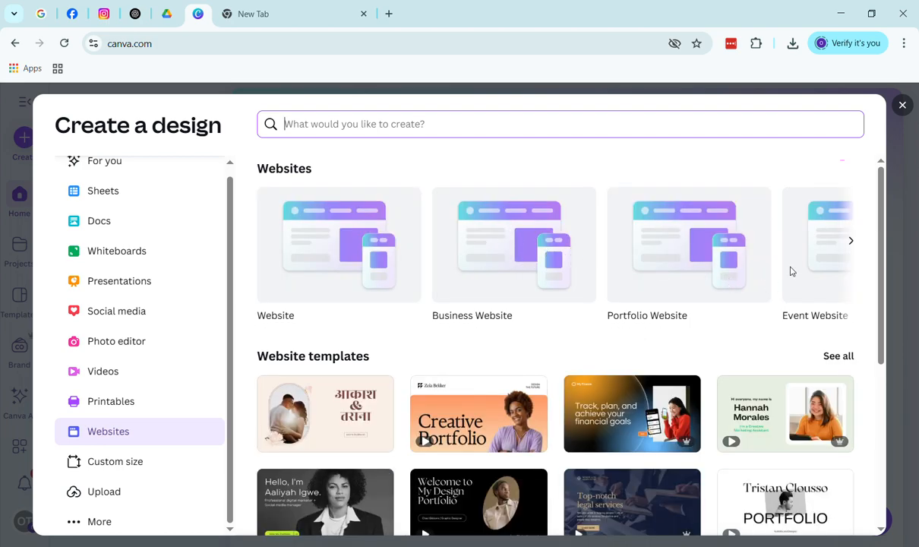
left_click(746, 261)
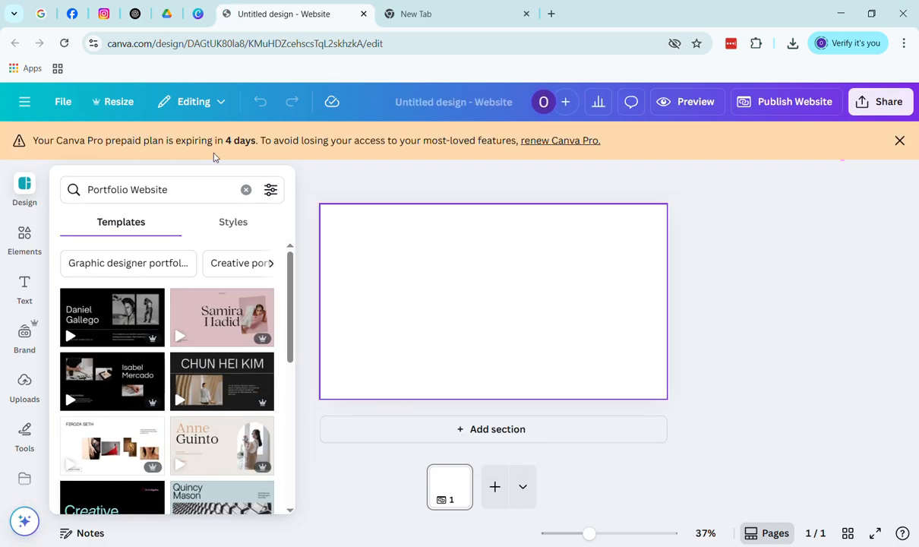
scroll(228, 387, "down", 5)
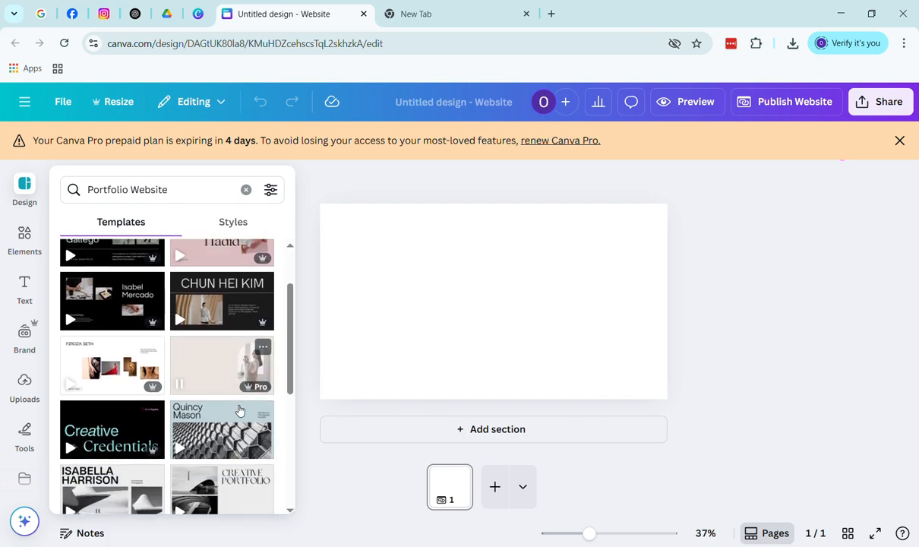
scroll(239, 410, "down", 5)
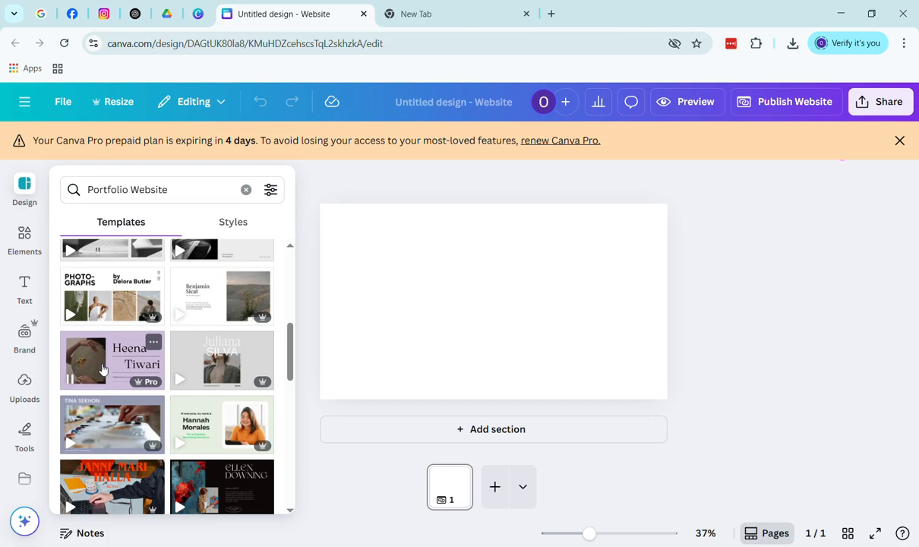
scroll(182, 261, "down", 2)
scroll(186, 271, "down", 3)
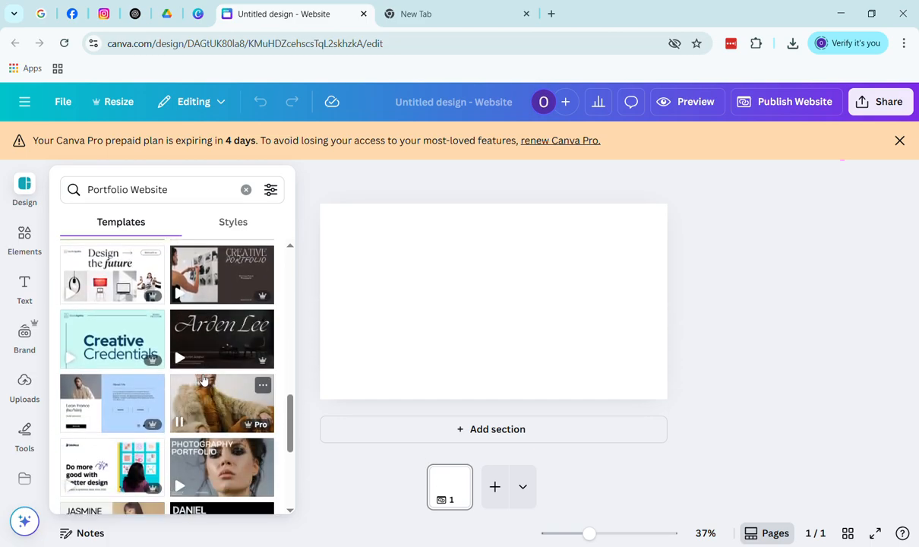
scroll(190, 395, "down", 2)
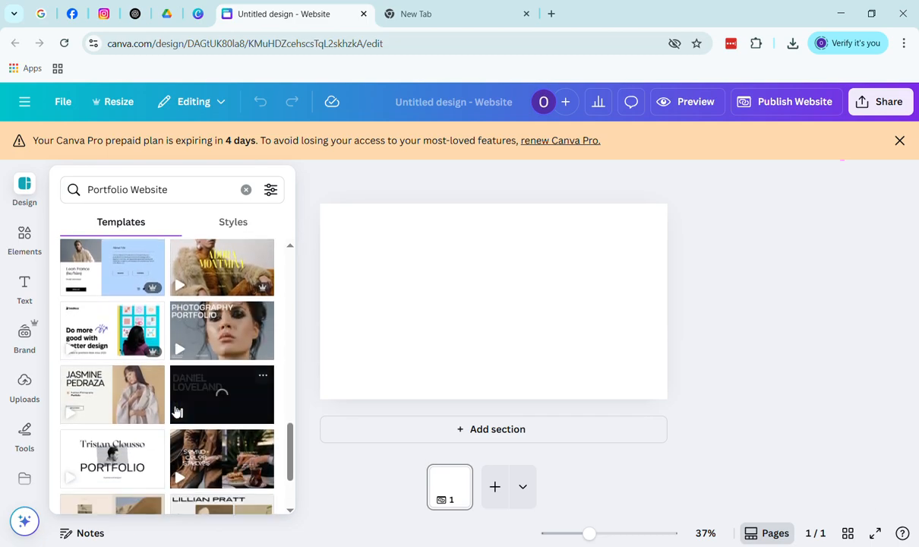
scroll(122, 437, "down", 1)
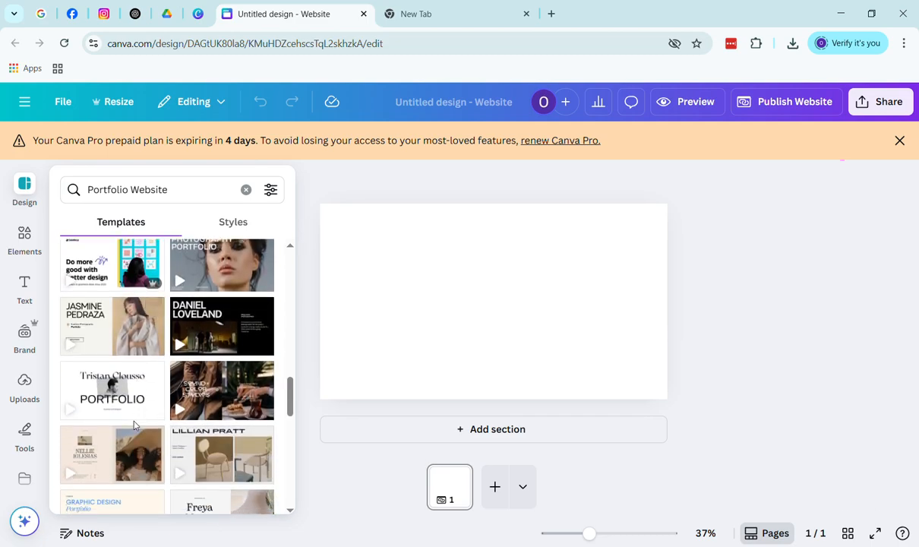
scroll(134, 426, "down", 1)
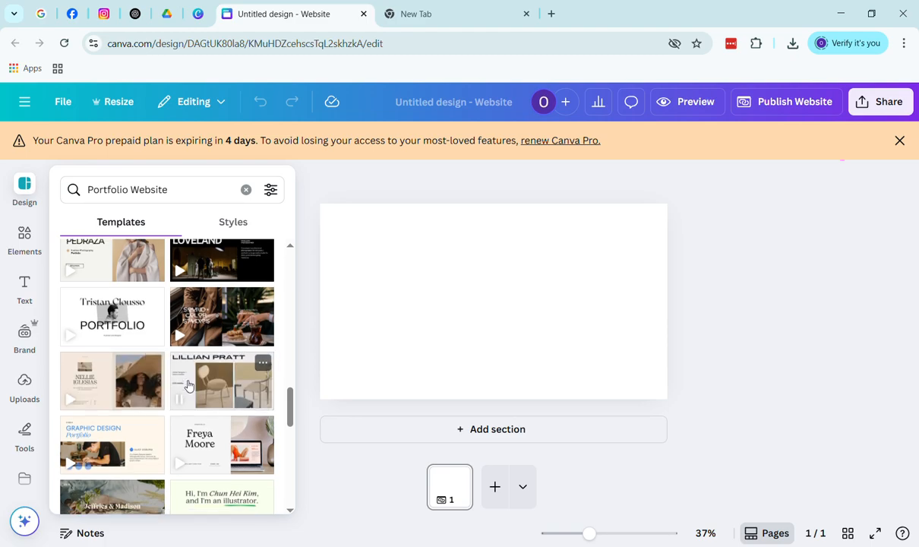
scroll(189, 385, "down", 2)
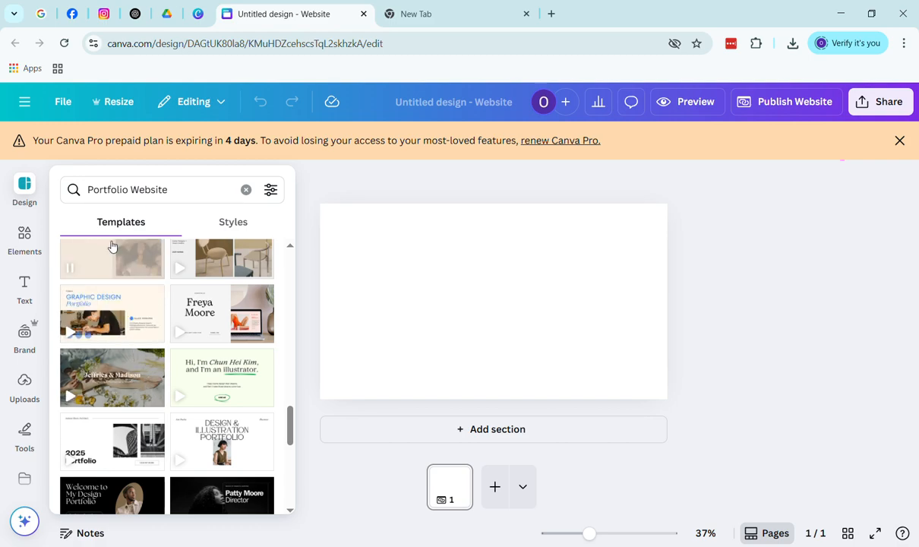
Search templates for 'social media marketing' and apply the dark introduction template's first page
left_click(198, 188)
left_click(246, 190)
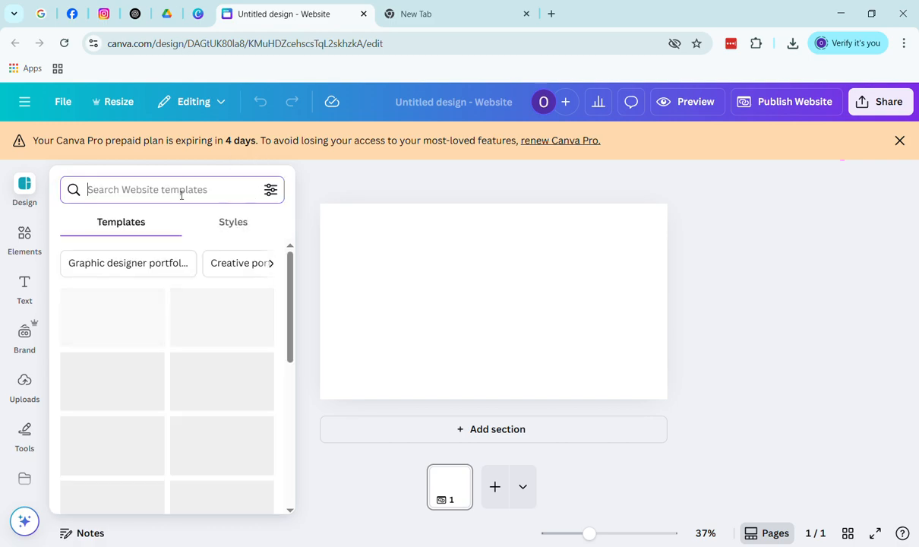
type("social")
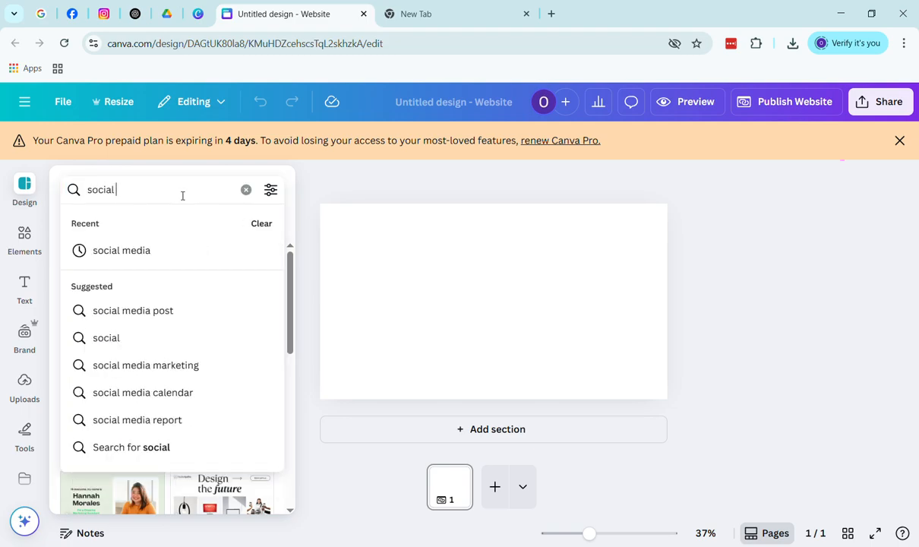
left_click(191, 371)
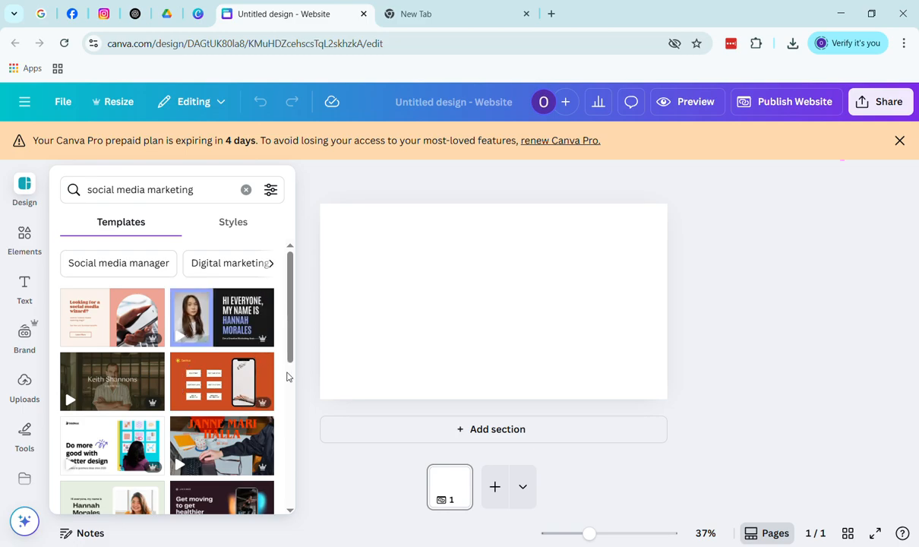
left_click(234, 329)
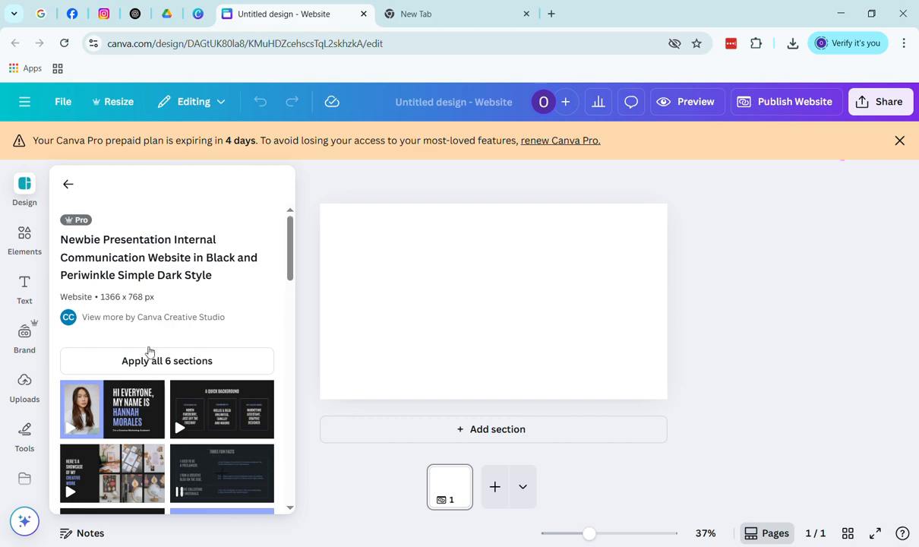
left_click(187, 361)
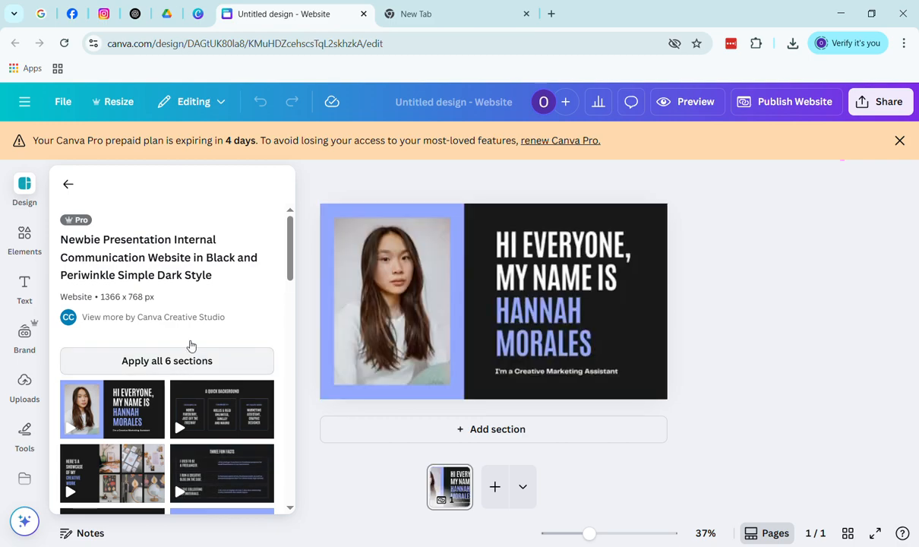
left_click(68, 184)
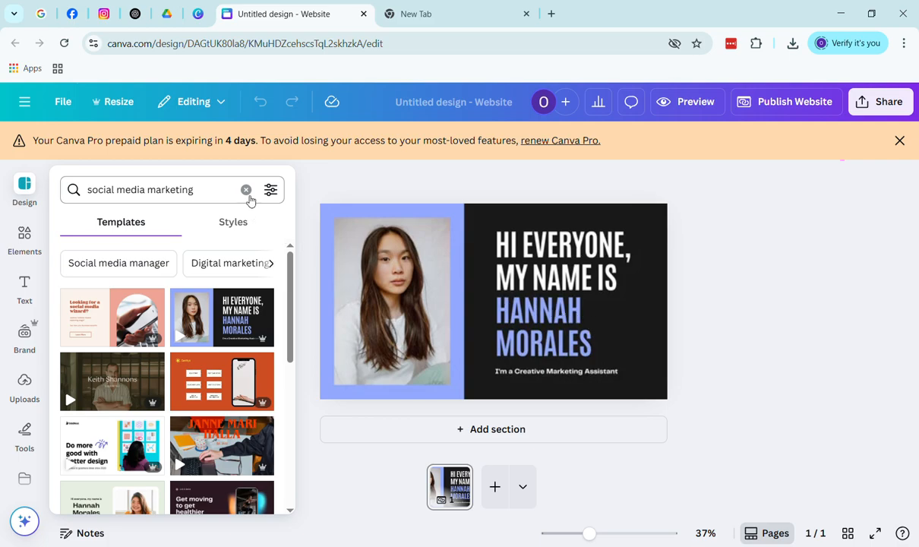
Replace the heading's sample name with the owner's first name and surname on two lines
left_click(583, 320)
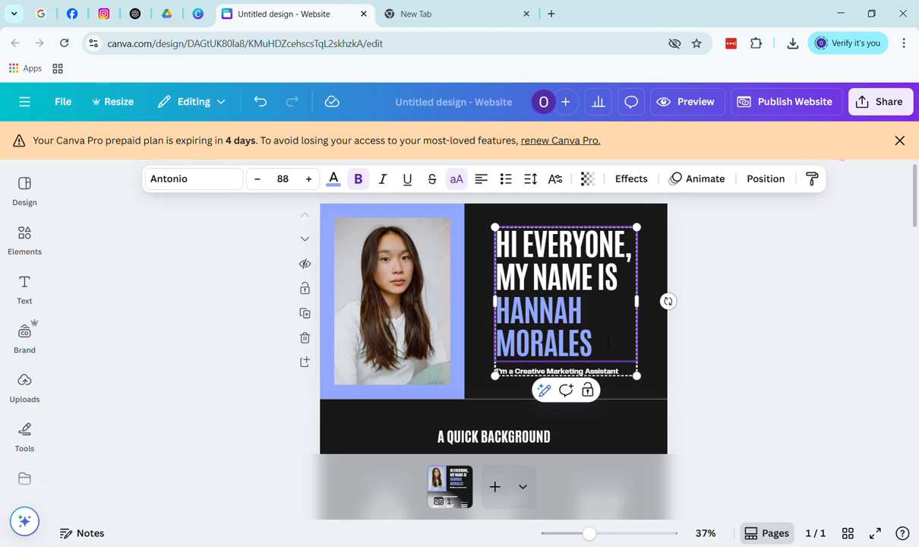
key("BackSpace")
key("BackSpace")
key("BackSpace")
key("BackSpace")
key("BackSpace")
key("BackSpace")
key("BackSpace")
key("BackSpace")
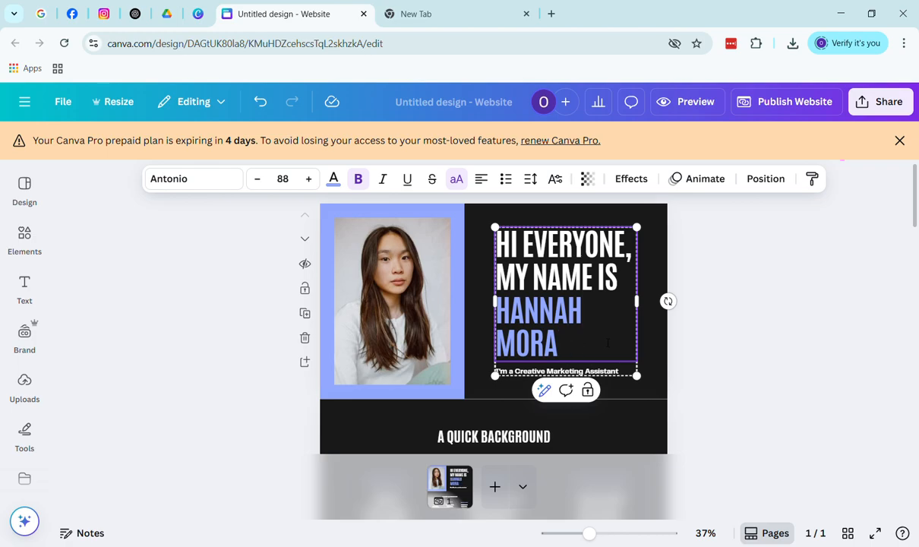
key("BackSpace")
key("BackSpace")
key("BackSpace")
key("BackSpace")
key("BackSpace")
key("BackSpace")
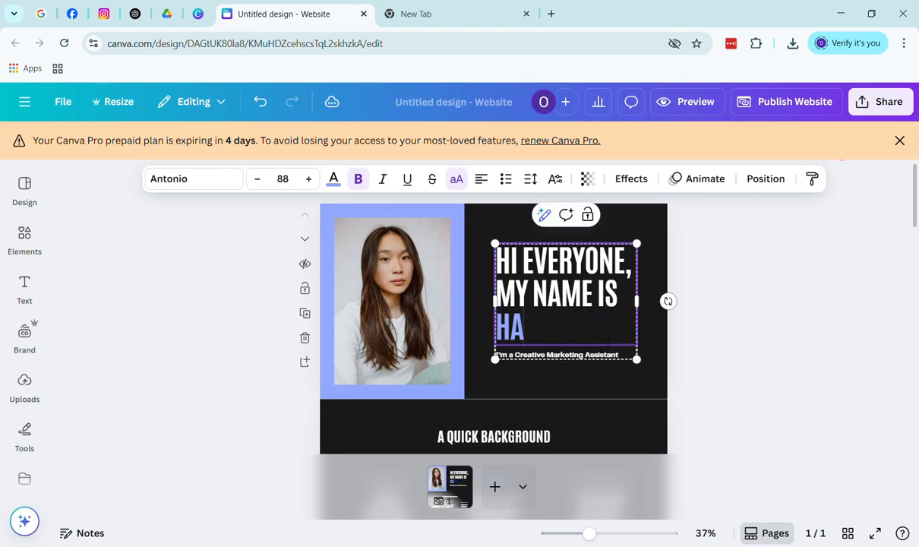
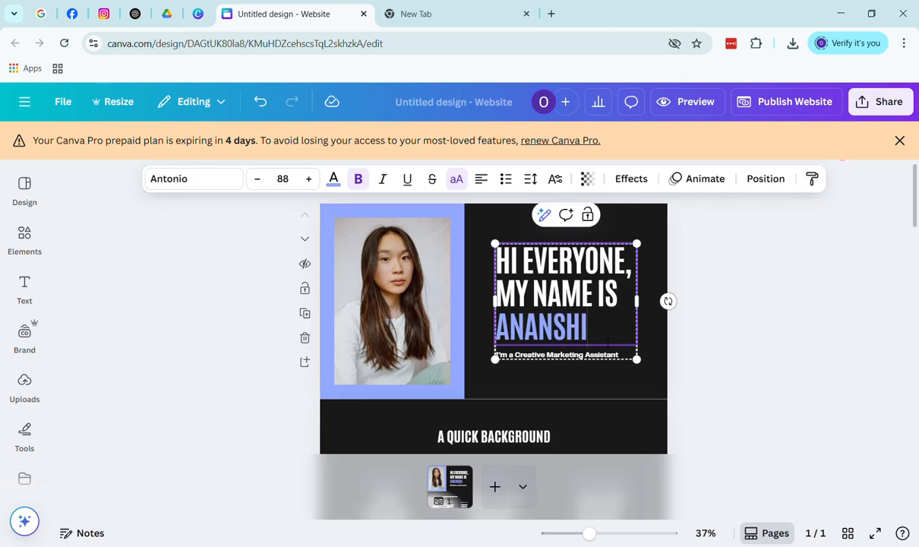
key("Return")
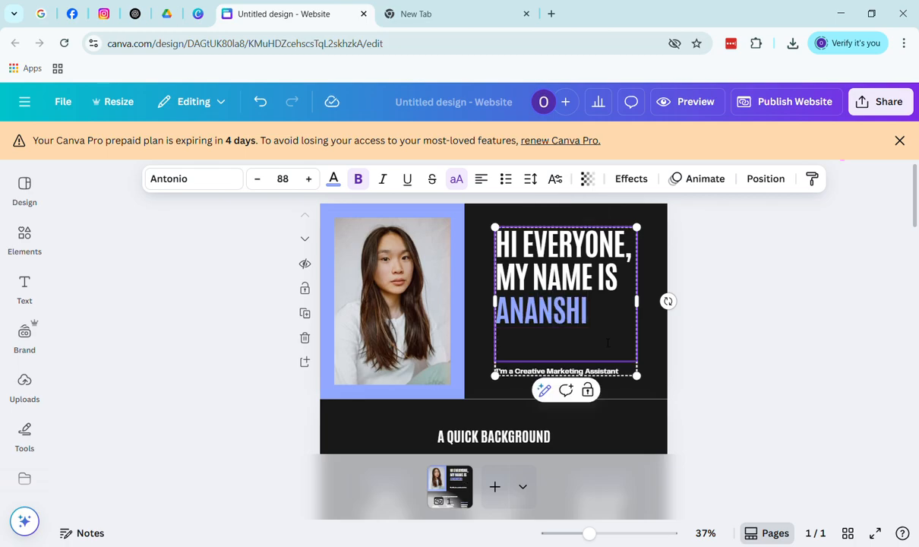
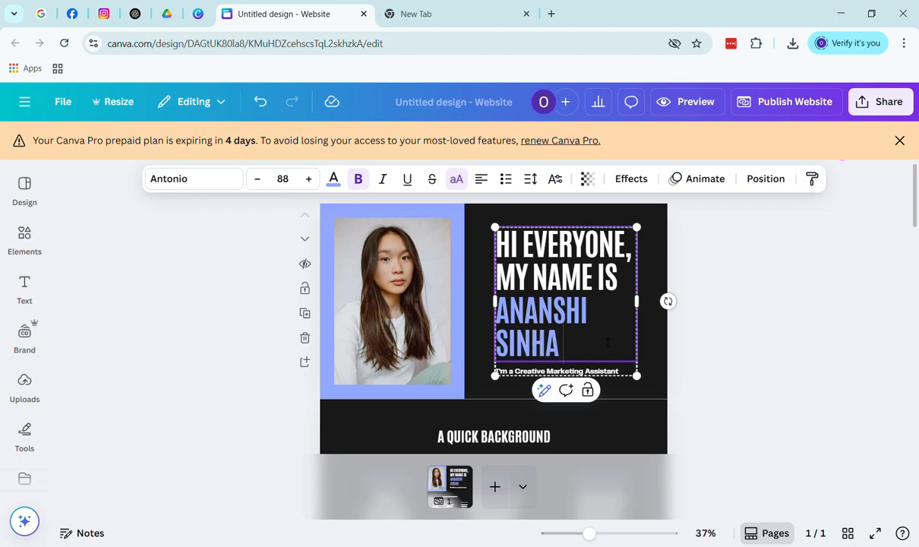
Change the workplace card text to 'AT VARIOUS COMANPY THROUGH FREELANCING'
left_click(786, 344)
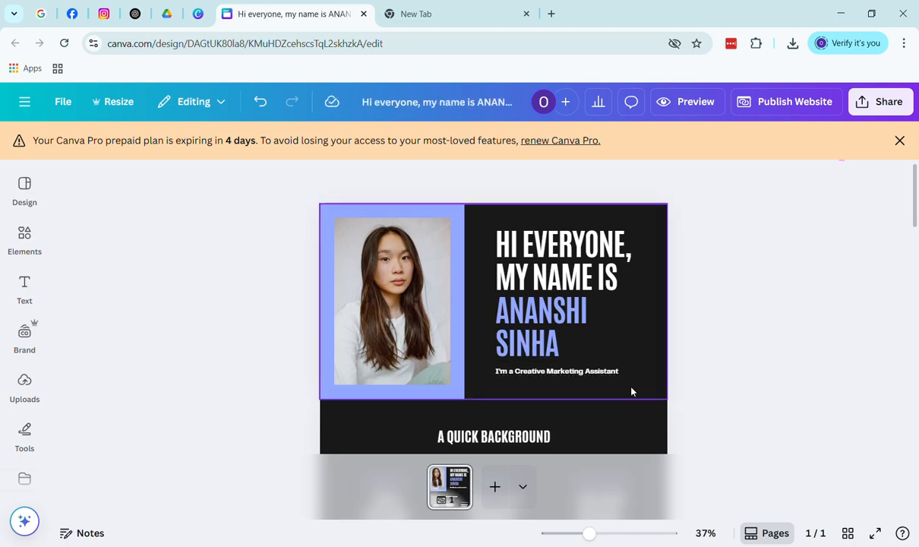
scroll(549, 420, "down", 2)
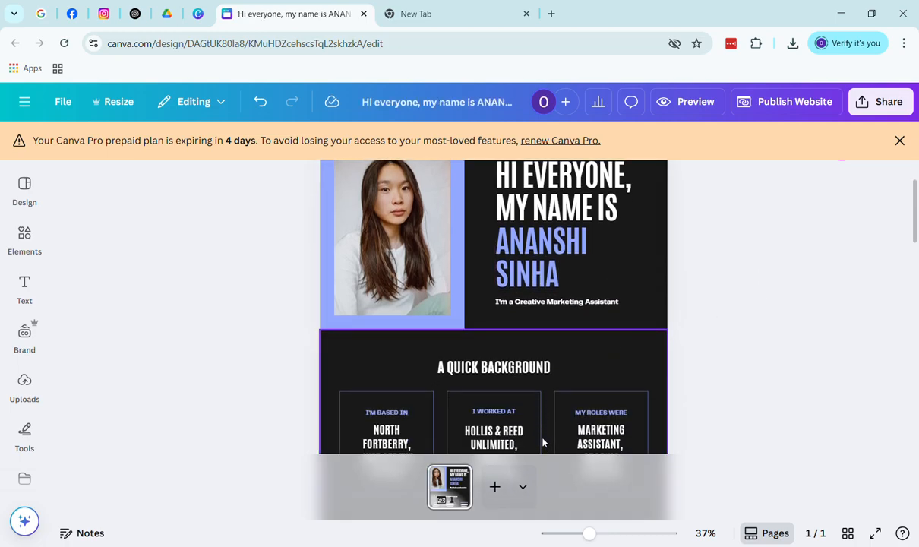
scroll(548, 419, "down", 4)
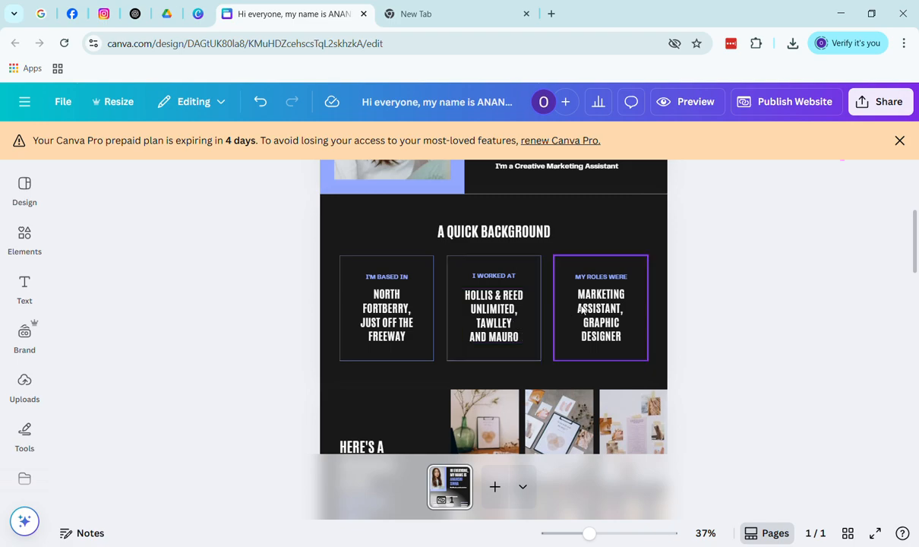
left_click(516, 331)
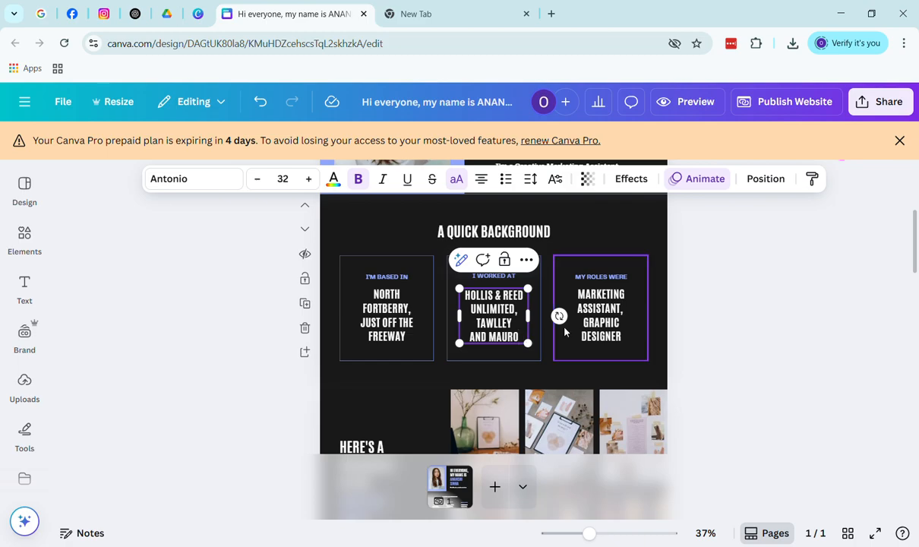
key("BackSpace")
key("BackSpace")
key("BackSpace")
key("BackSpace")
key("BackSpace")
key("BackSpace")
key("BackSpace")
key("BackSpace")
key("BackSpace")
key("BackSpace")
key("BackSpace")
key("BackSpace")
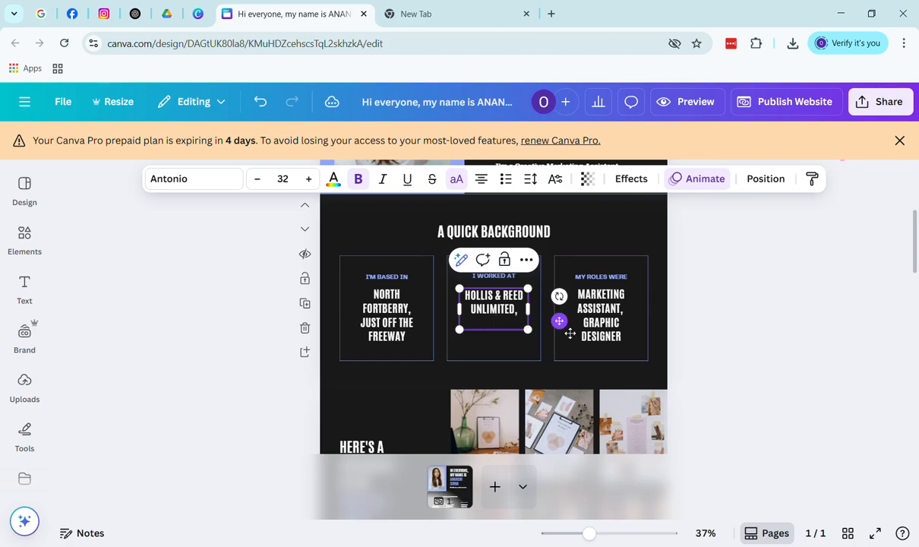
key("BackSpace")
key("BackSpace")
key("BackSpace")
key("BackSpace")
key("BackSpace")
key("BackSpace")
key("BackSpace")
key("BackSpace")
key("BackSpace")
key("BackSpace")
key("BackSpace")
key("BackSpace")
key("BackSpace")
key("BackSpace")
key("BackSpace")
key("BackSpace")
key("BackSpace")
key("BackSpace")
key("BackSpace")
key("BackSpace")
key("BackSpace")
key("BackSpace")
key("BackSpace")
key("BackSpace")
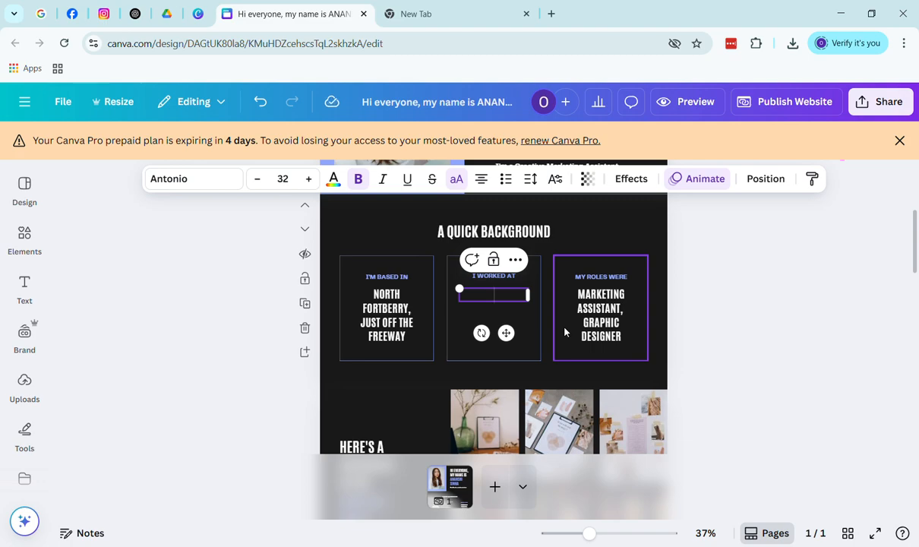
type("AT VAR")
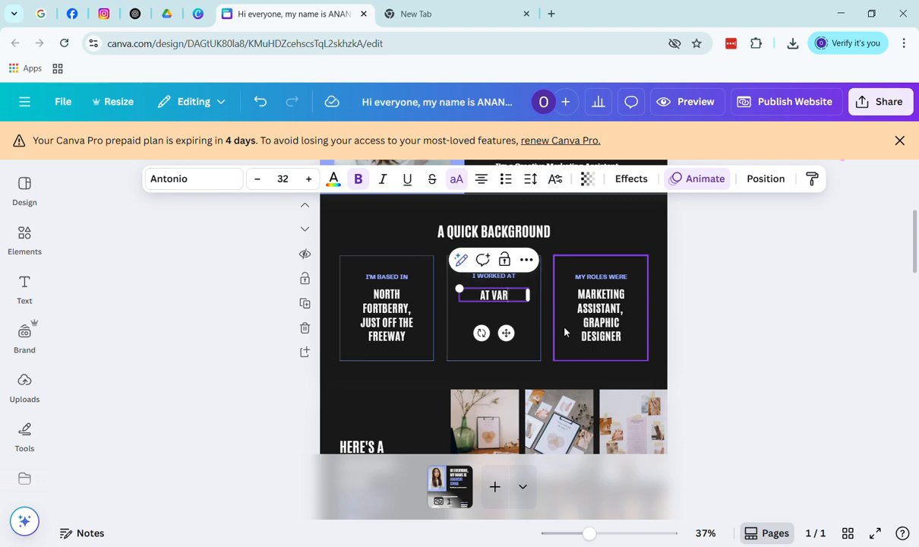
type("IOUS CO")
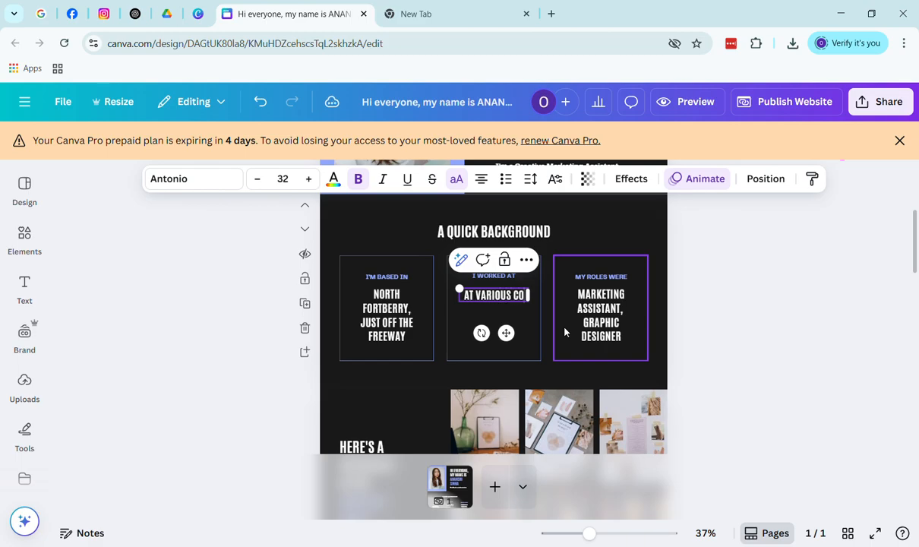
type("MANPY THR")
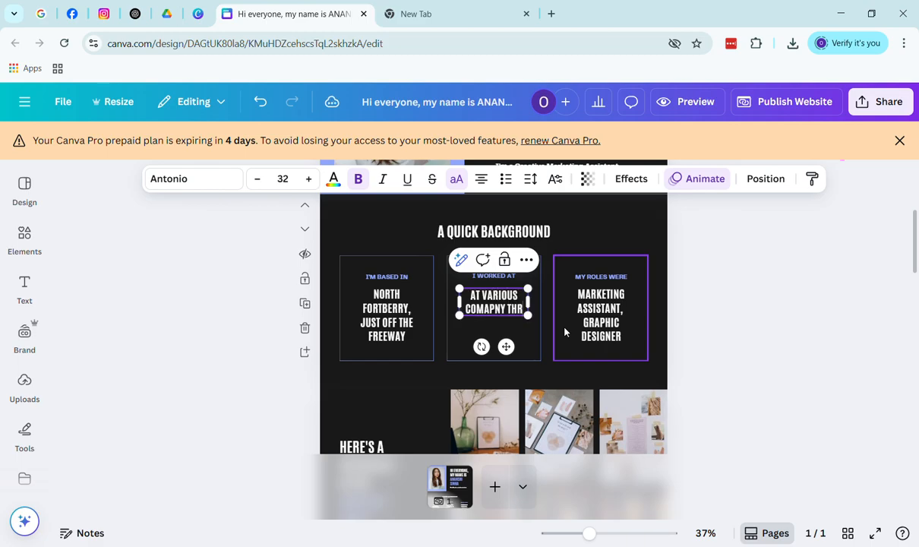
type("OUGH FR")
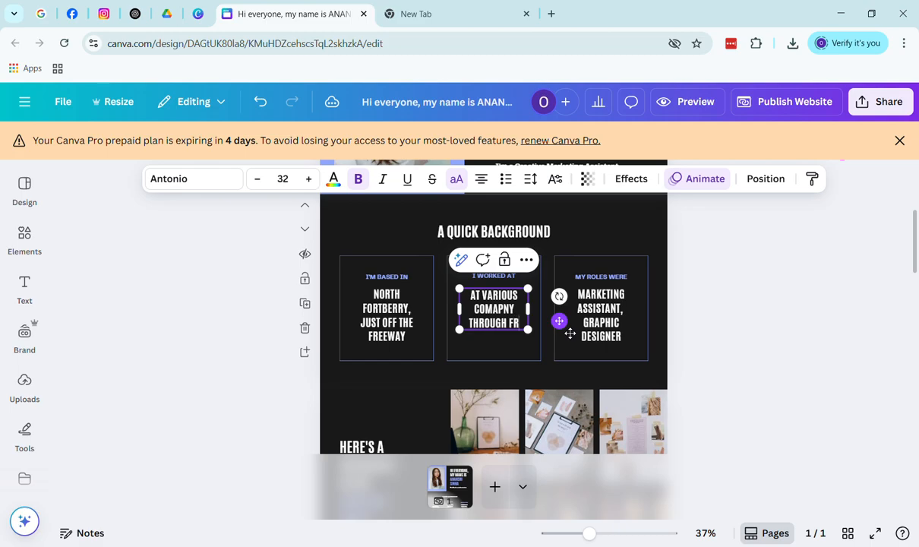
type("EELAN")
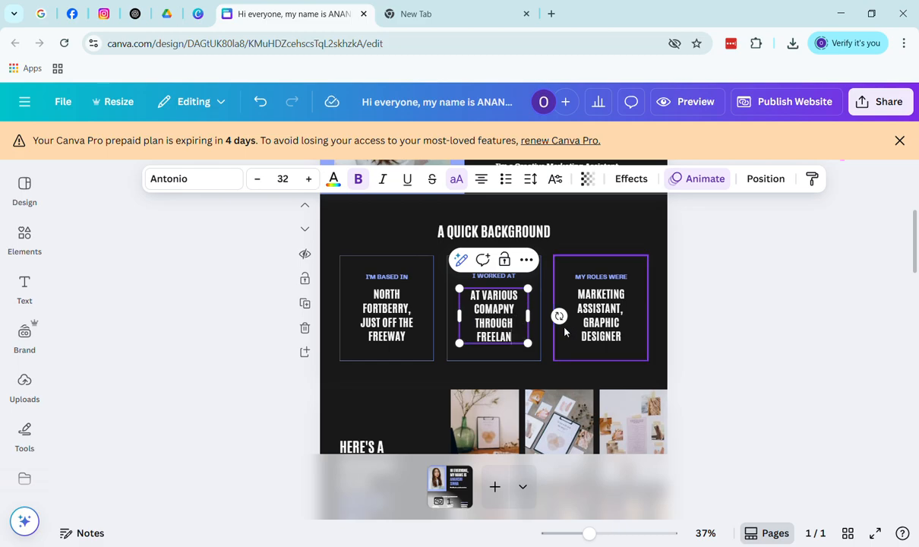
type("CING")
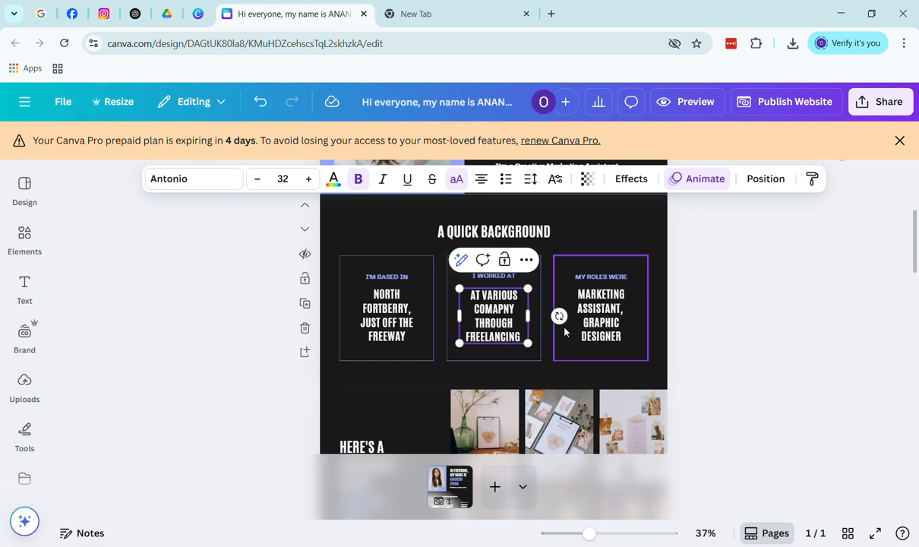
Change the location card text to 'MIDDLE EAST IN INDIA'
left_click(410, 334)
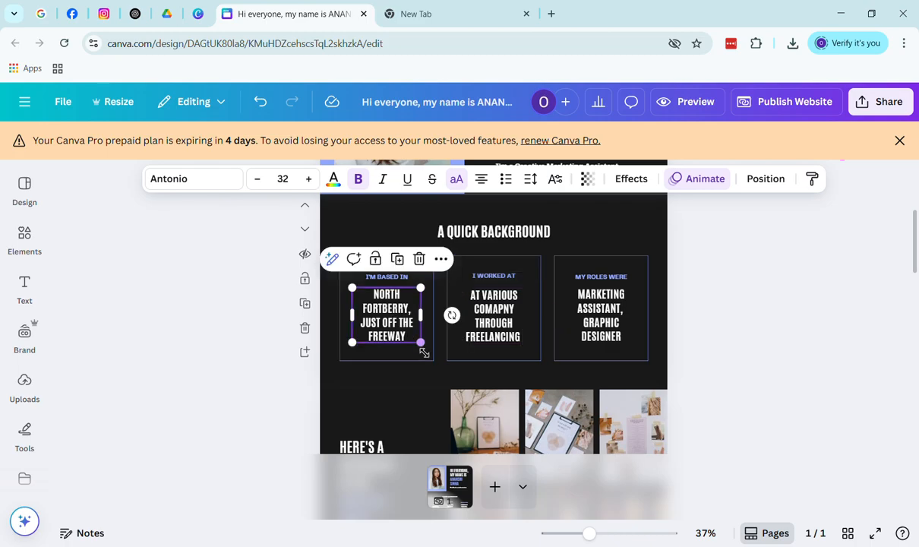
left_click(411, 334)
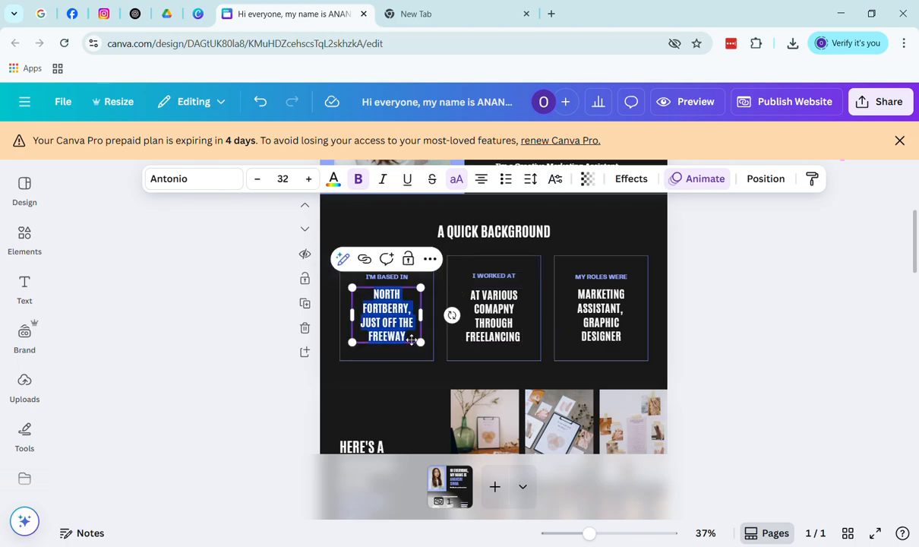
key("BackSpace")
type("MIDDLE EAST IN INDIA")
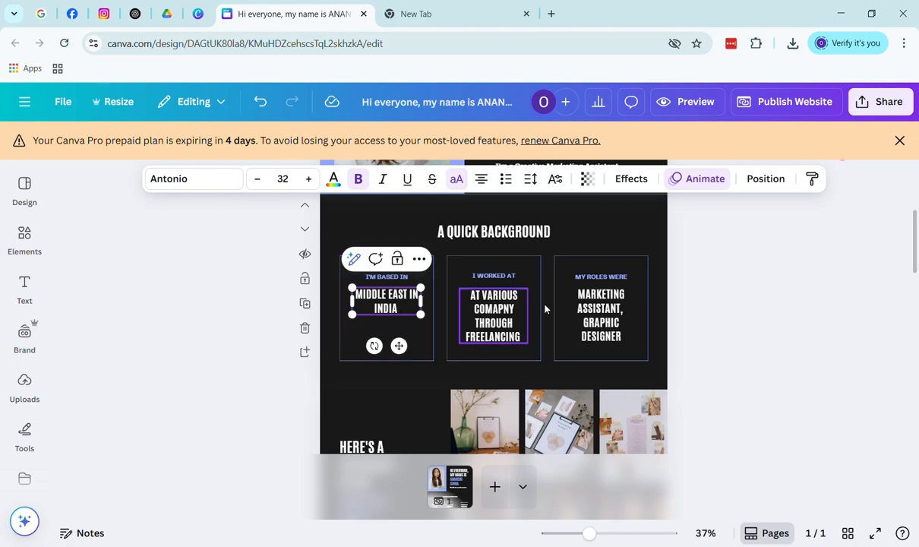
left_click(608, 327)
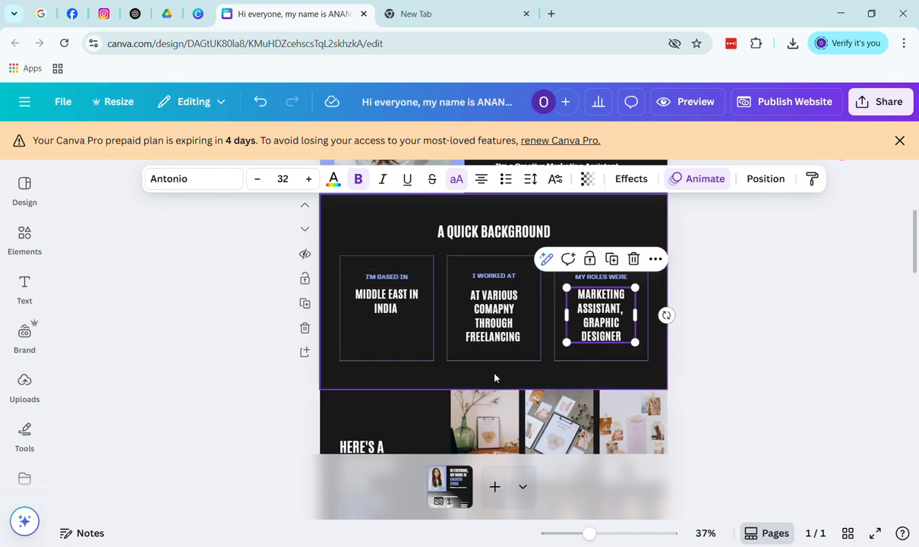
scroll(494, 372, "down", 3)
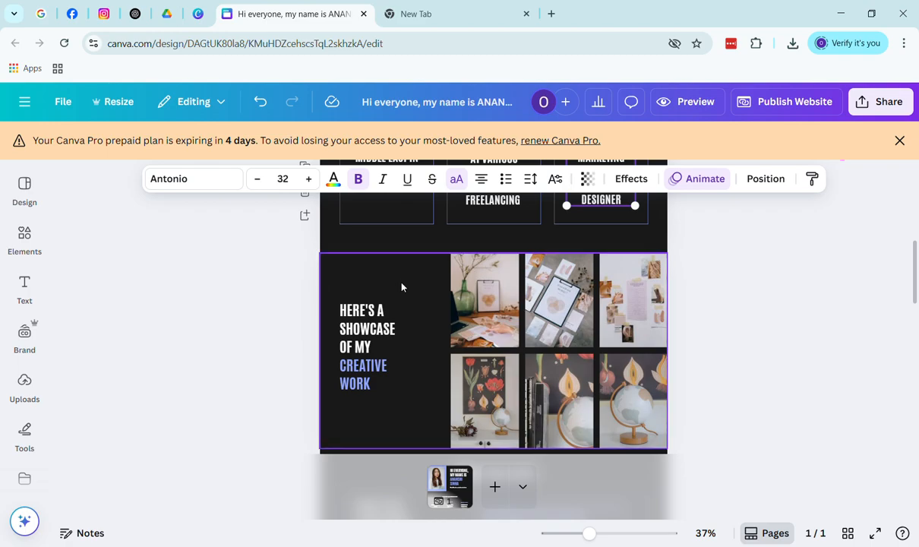
left_click(498, 307)
right_click(483, 297)
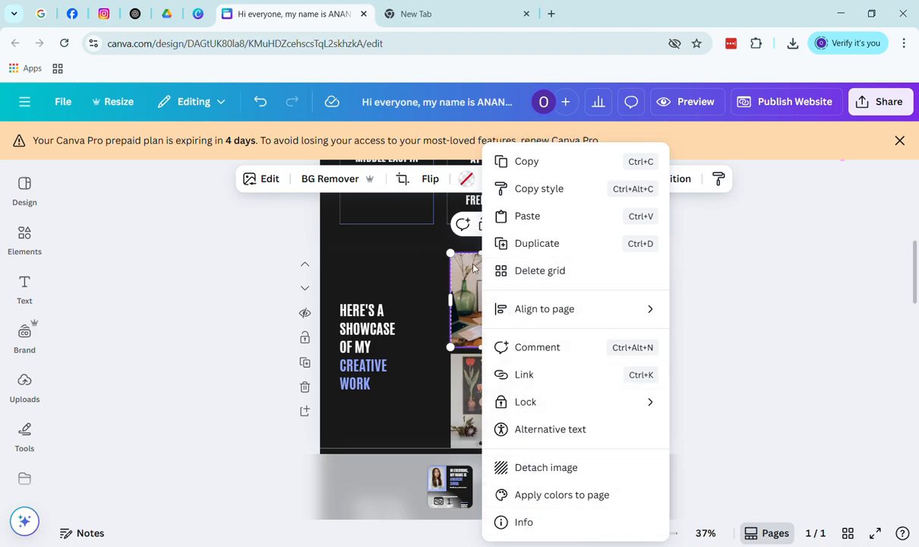
left_click(470, 303)
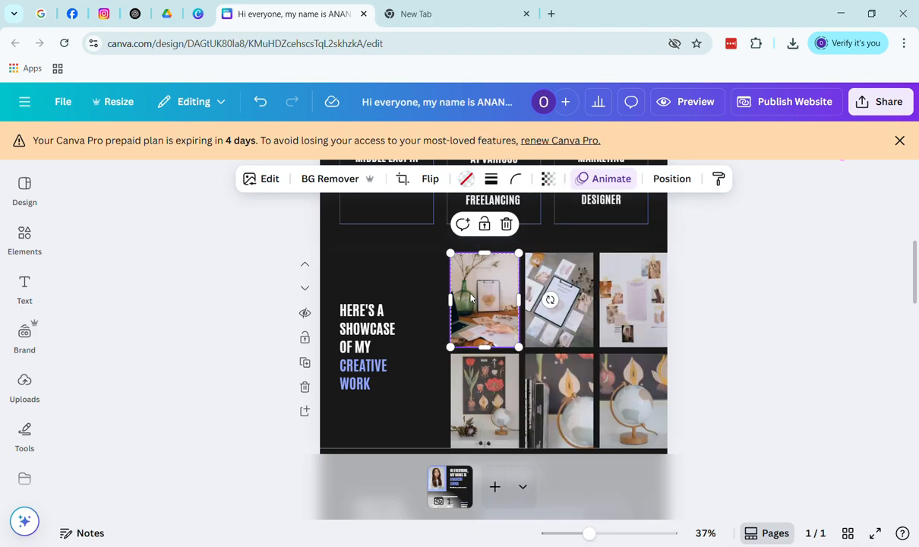
right_click(472, 298)
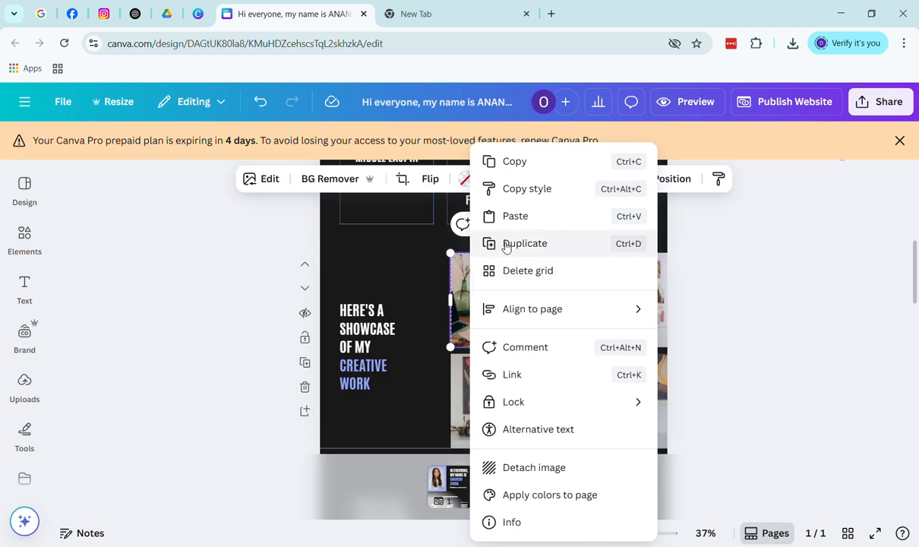
left_click(833, 392)
scroll(568, 391, "down", 2)
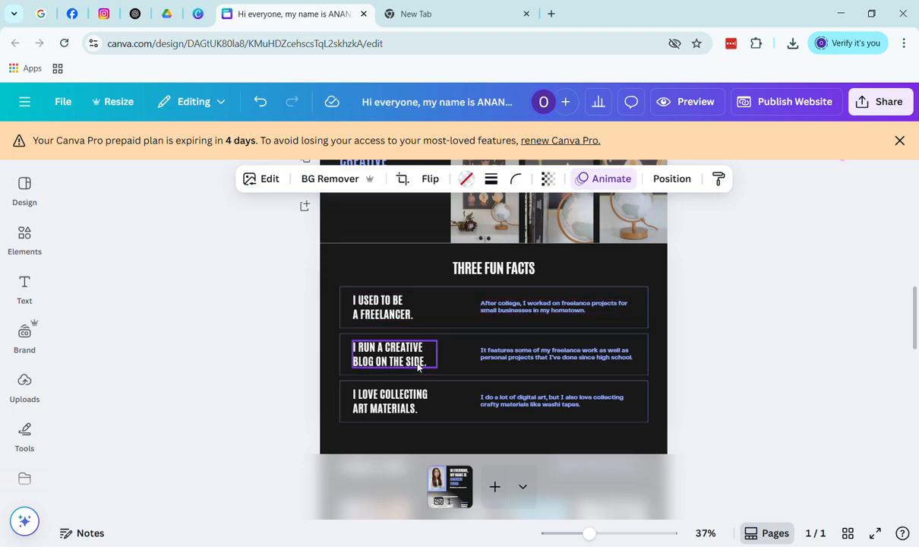
scroll(455, 395, "down", 3)
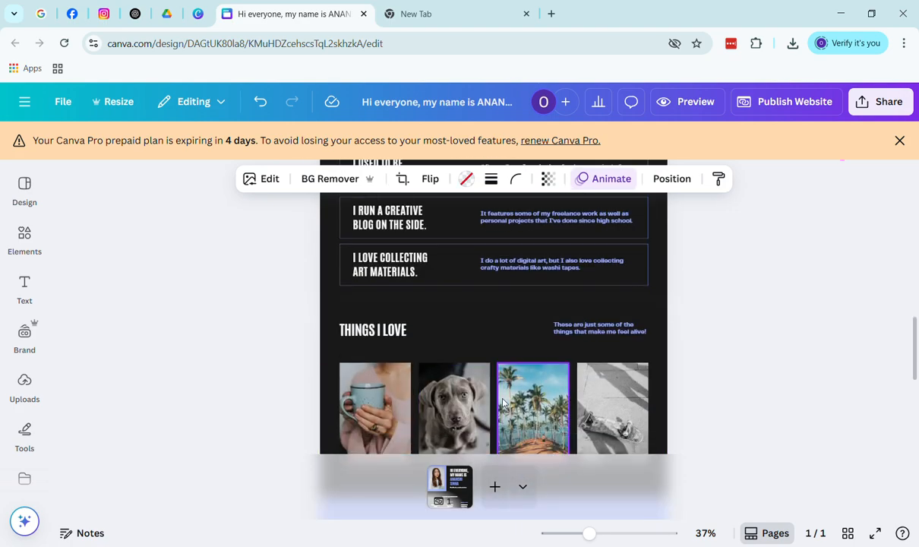
scroll(502, 403, "down", 1)
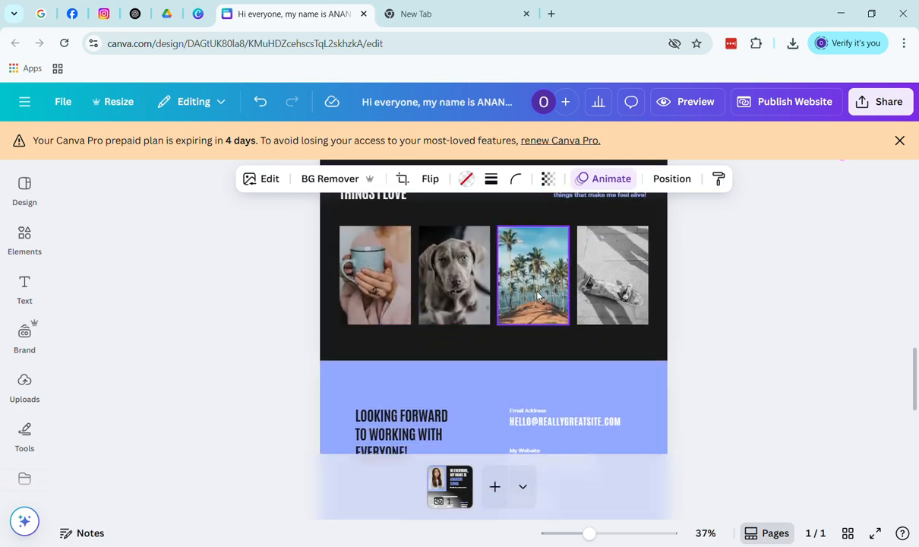
scroll(576, 299, "down", 2)
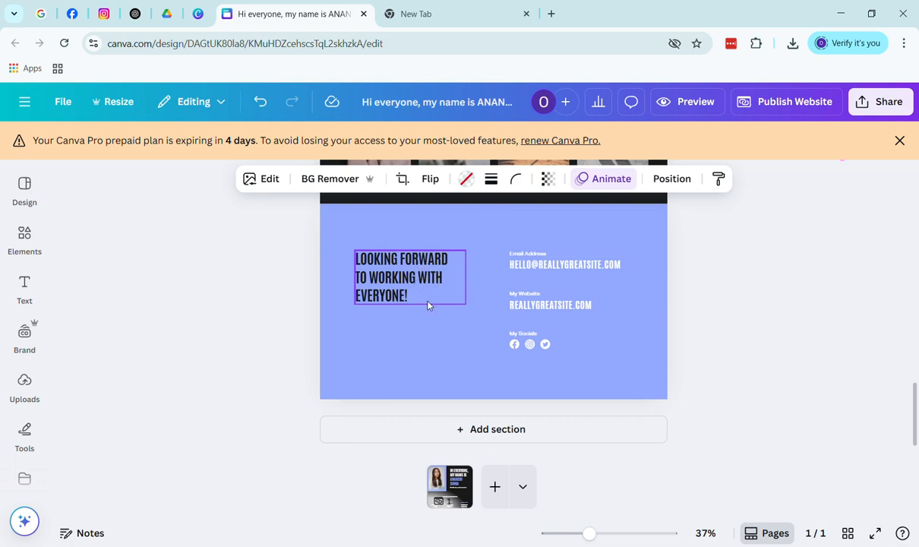
Replace the placeholder email in the contact section with the owner's own email address
left_click(611, 266)
left_click(630, 266)
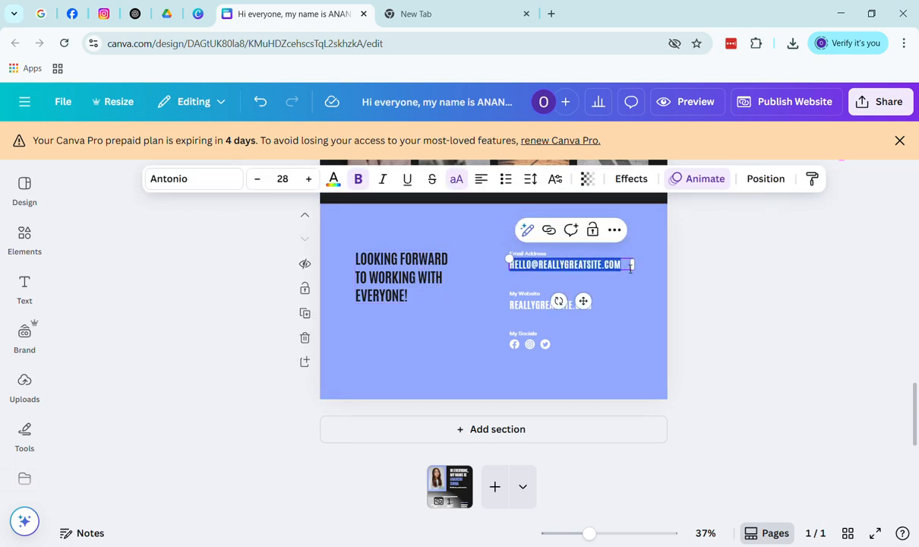
key("BackSpace")
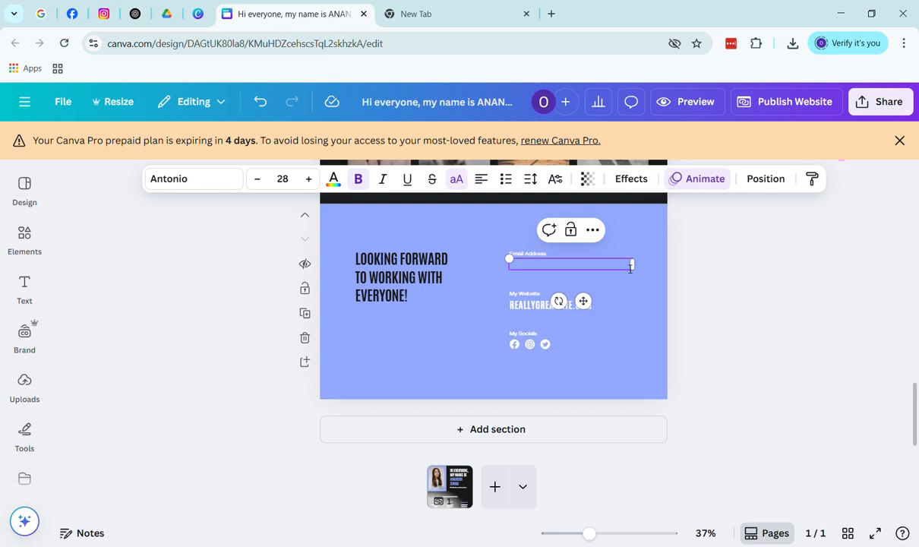
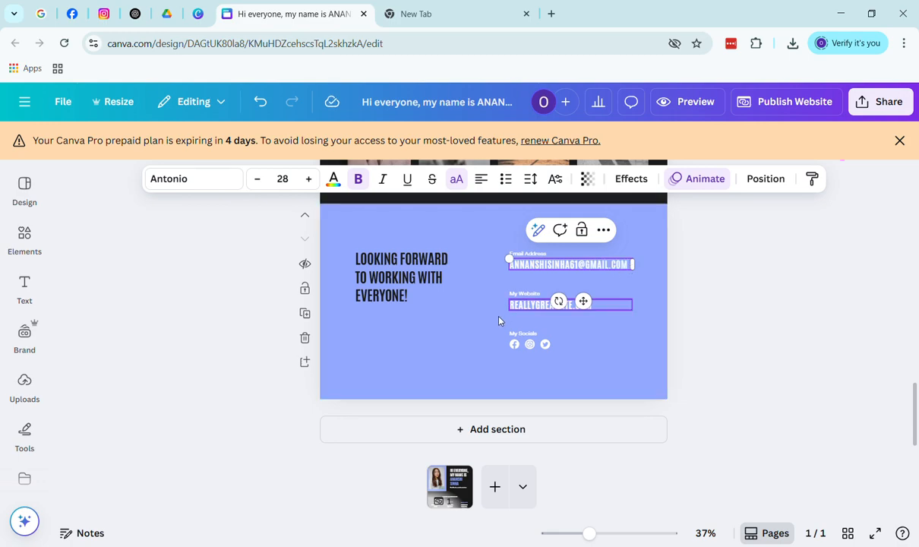
Delete the sample website address and remove the My Website label
left_click(535, 308)
double_click(601, 308)
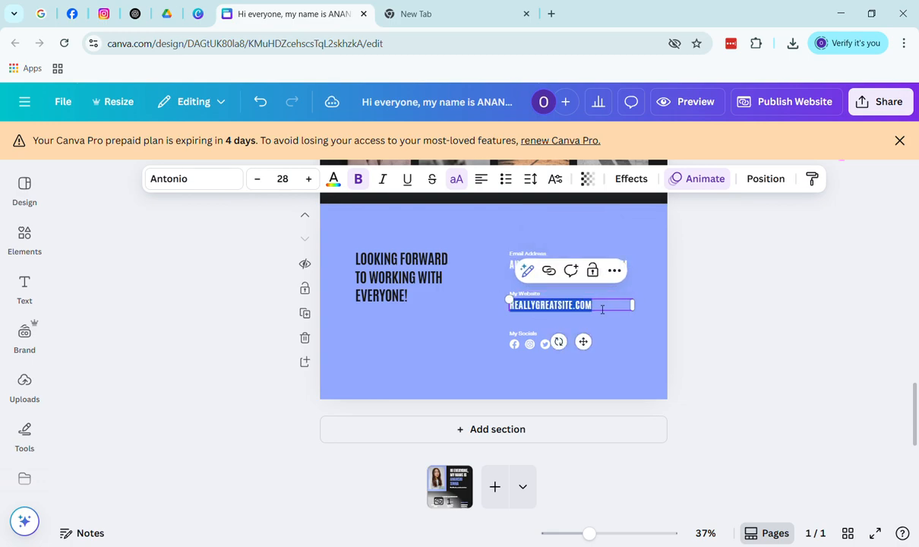
key("BackSpace")
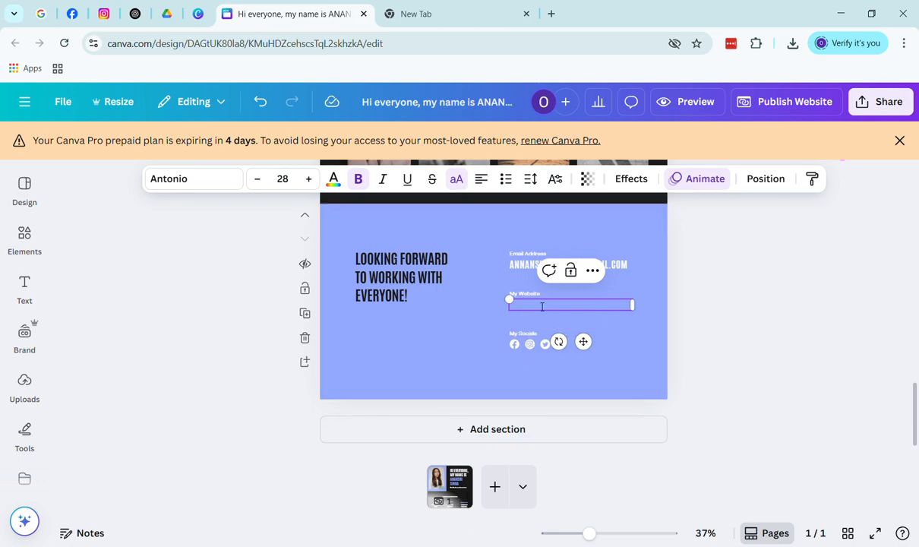
left_click(534, 297)
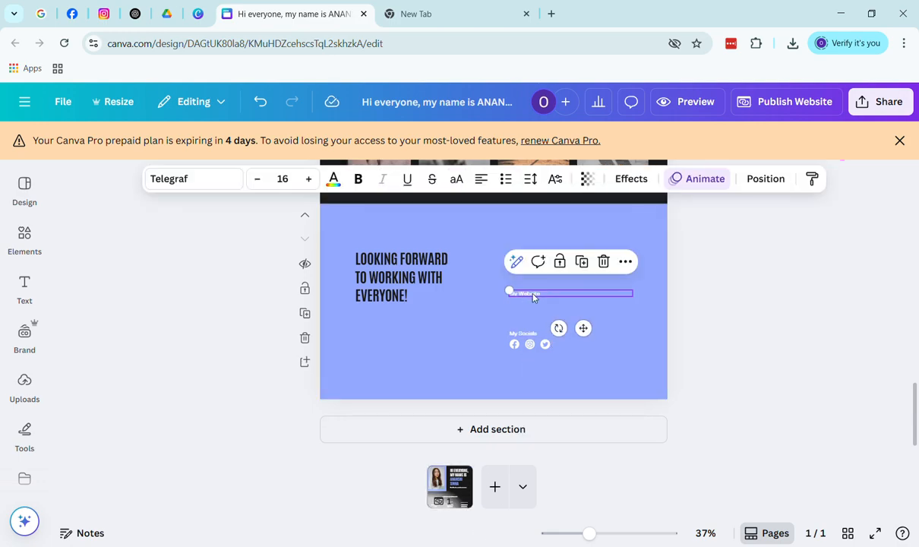
left_click(604, 261)
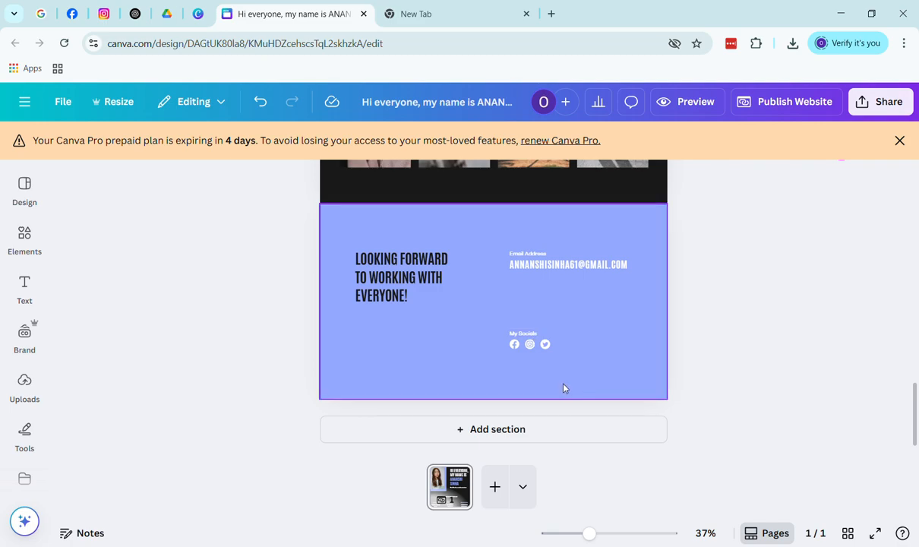
Open the publishing settings and review the brandwisestudio.my.canva.site address and its subpath
left_click(570, 344)
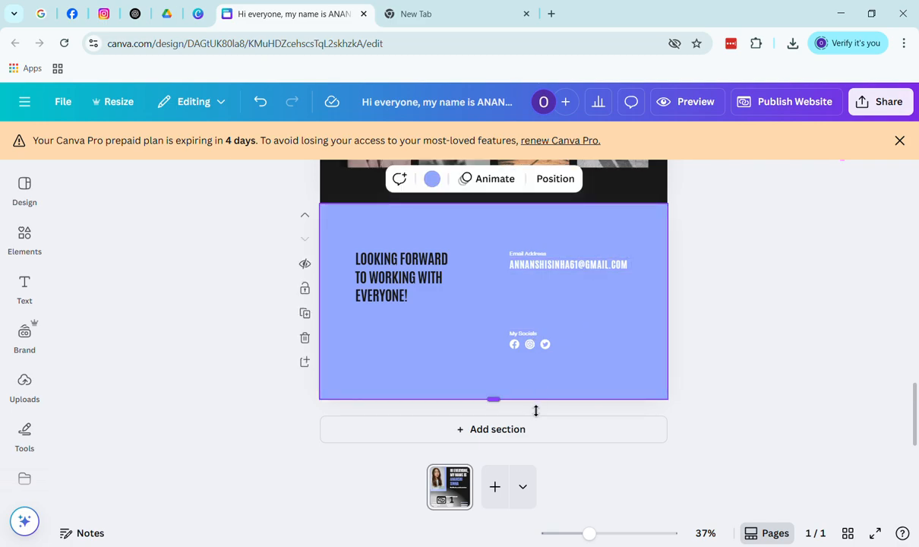
scroll(544, 308, "up", 3)
scroll(542, 309, "up", 10)
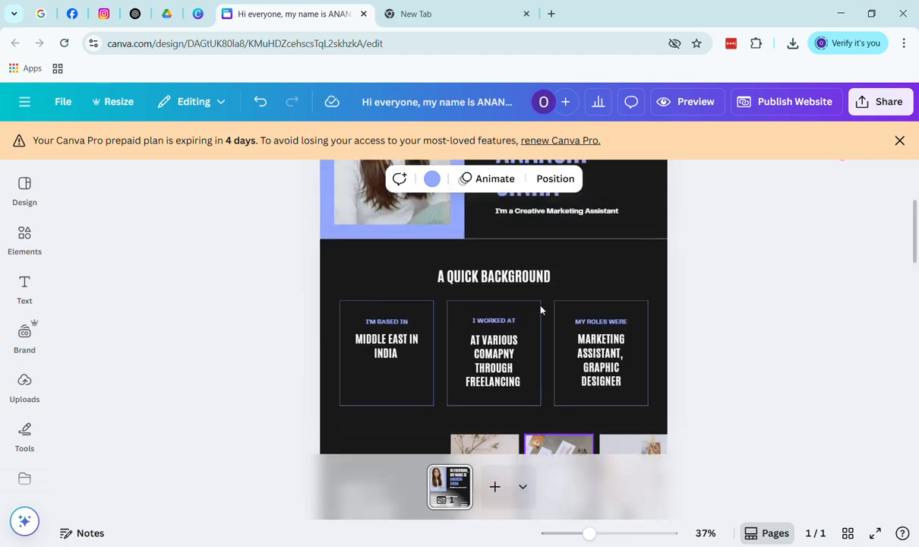
left_click(806, 105)
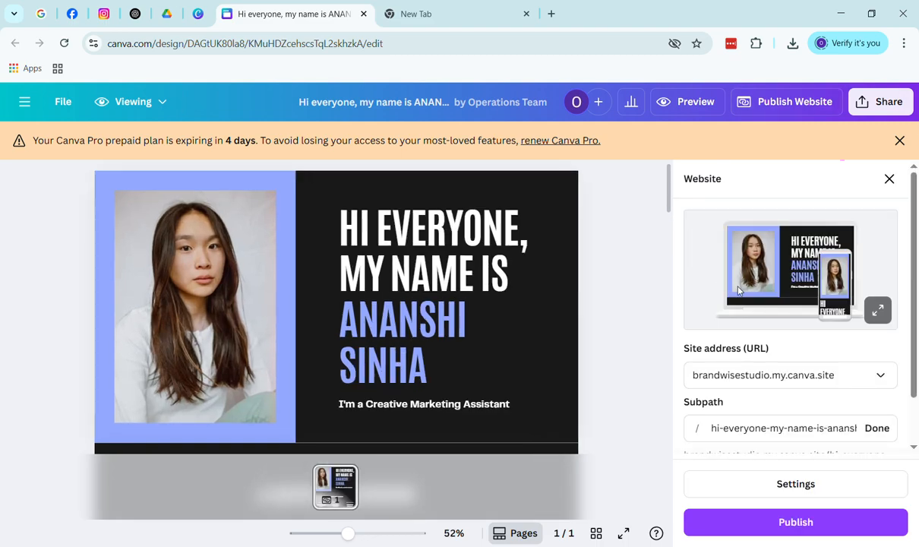
left_click(823, 375)
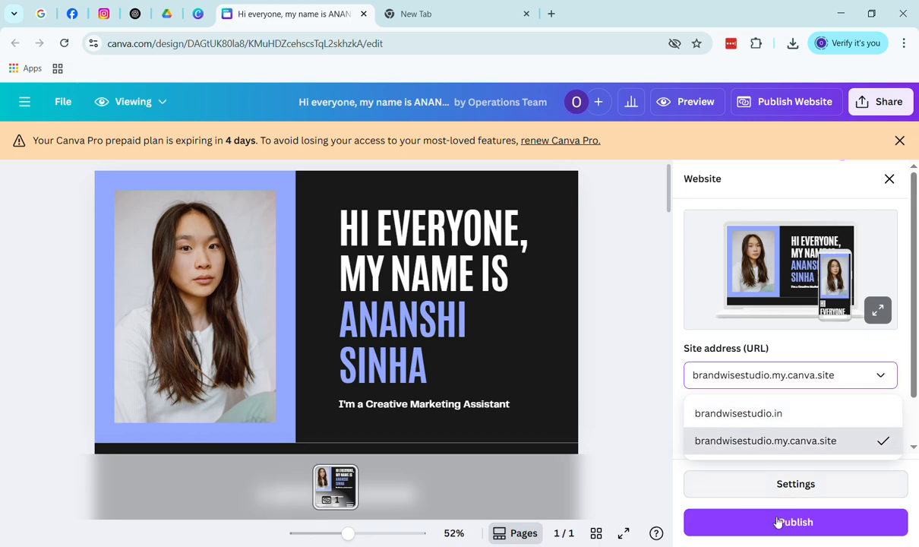
left_click(765, 379)
left_click(763, 375)
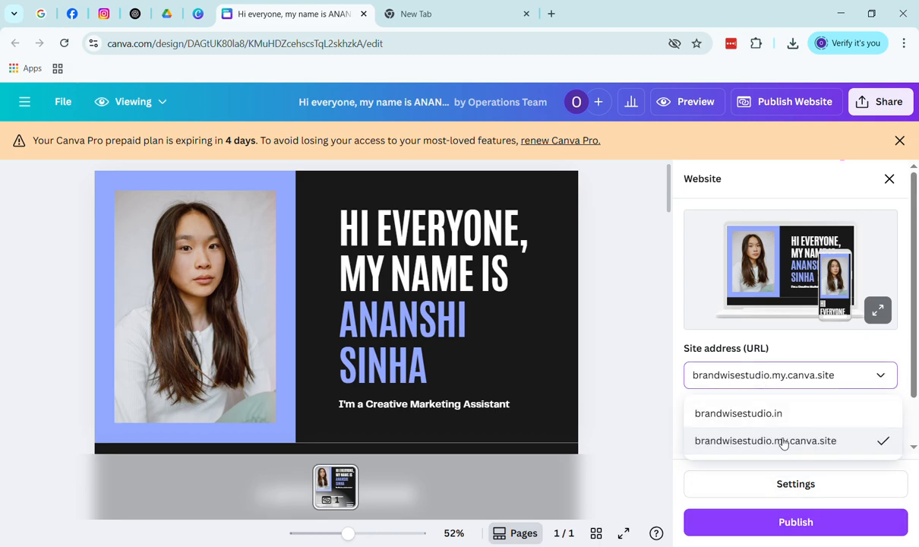
left_click(638, 408)
scroll(719, 421, "down", 1)
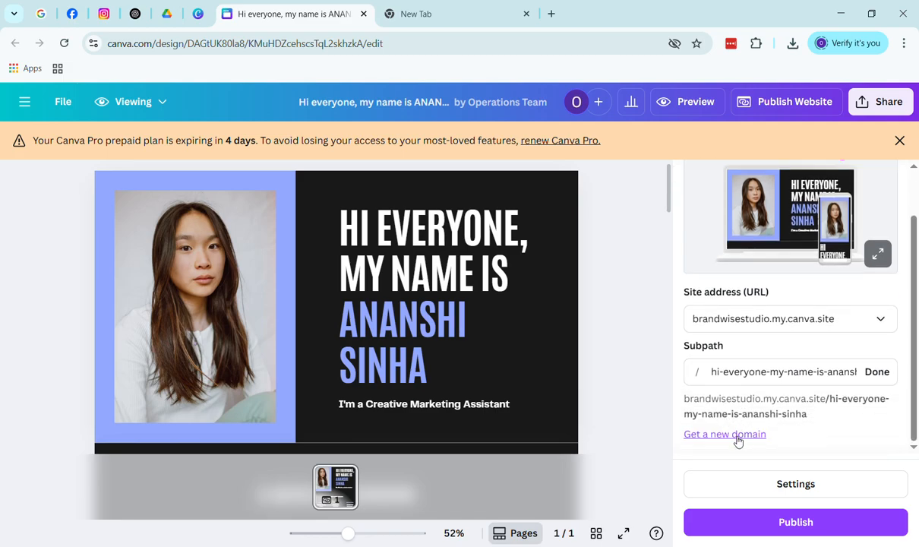
Choose Bring your own domain and try domains based on the owner's name, which are rejected
left_click(726, 435)
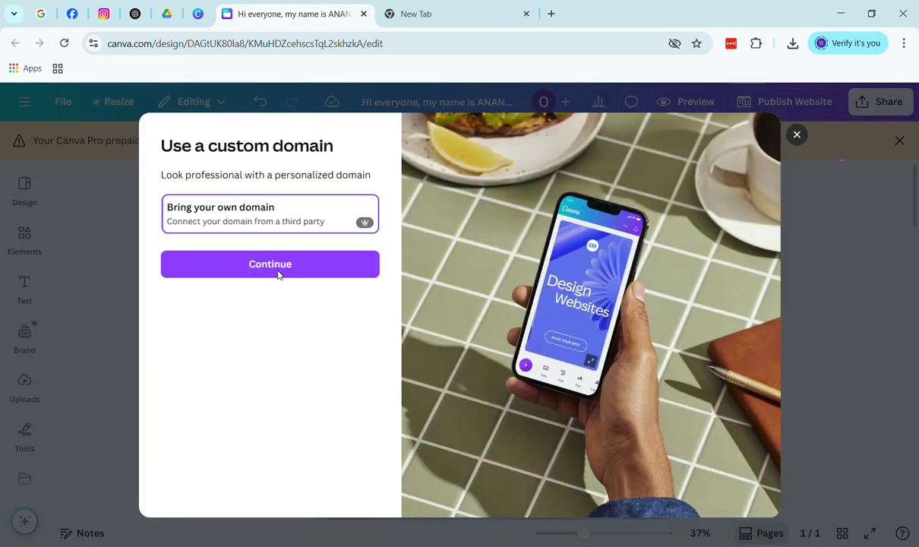
left_click(280, 270)
left_click(302, 240)
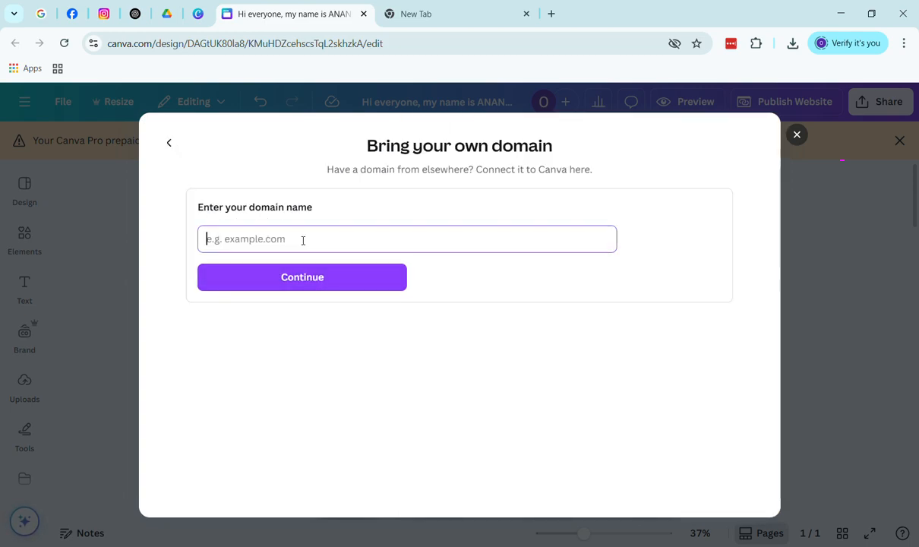
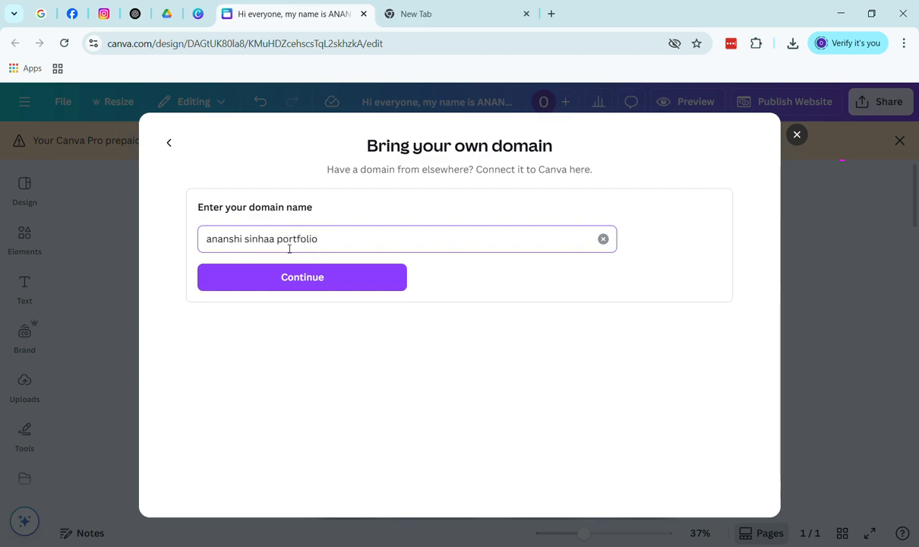
left_click(301, 279)
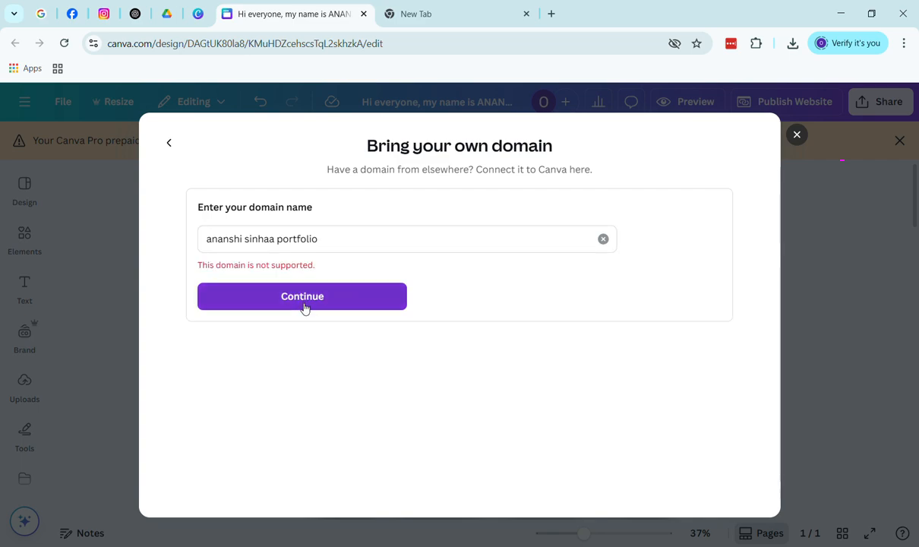
left_click(328, 249)
key("BackSpace")
key("BackSpace")
key("BackSpace")
key("BackSpace")
key("BackSpace")
key("BackSpace")
key("BackSpace")
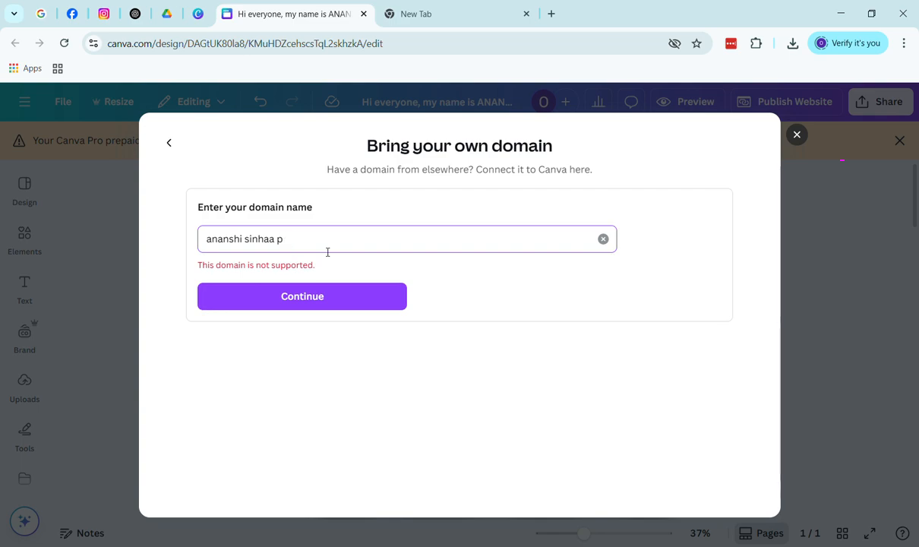
type("a")
key("BackSpace")
left_click(321, 300)
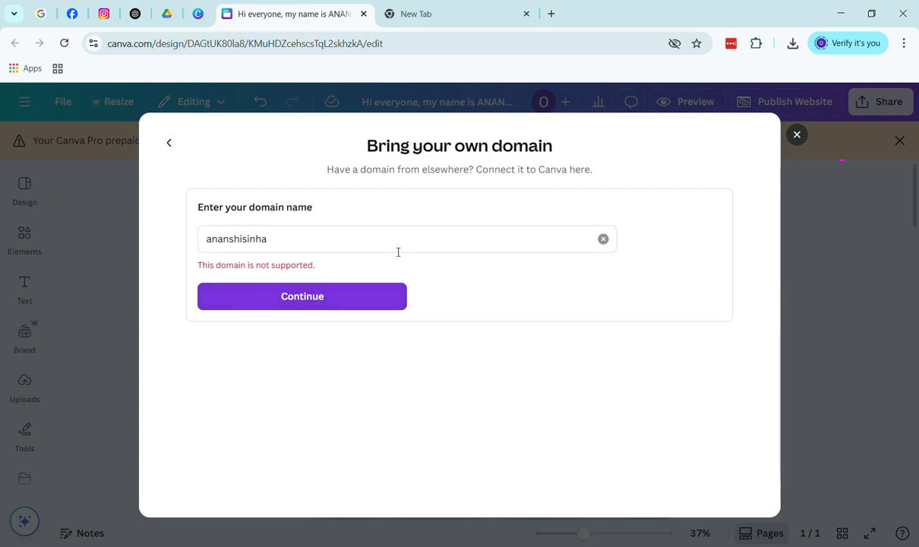
Try another name-based portfolio domain, then go back to the custom domain options
left_click(604, 241)
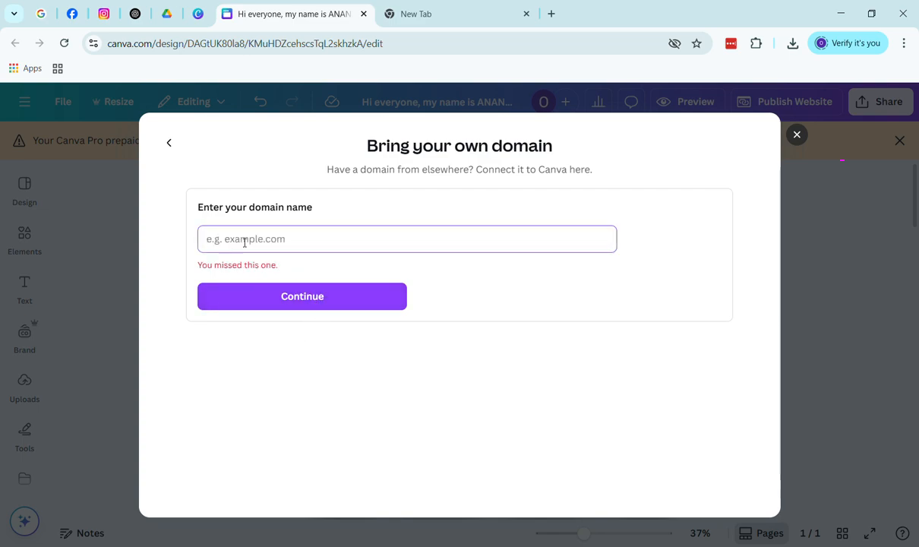
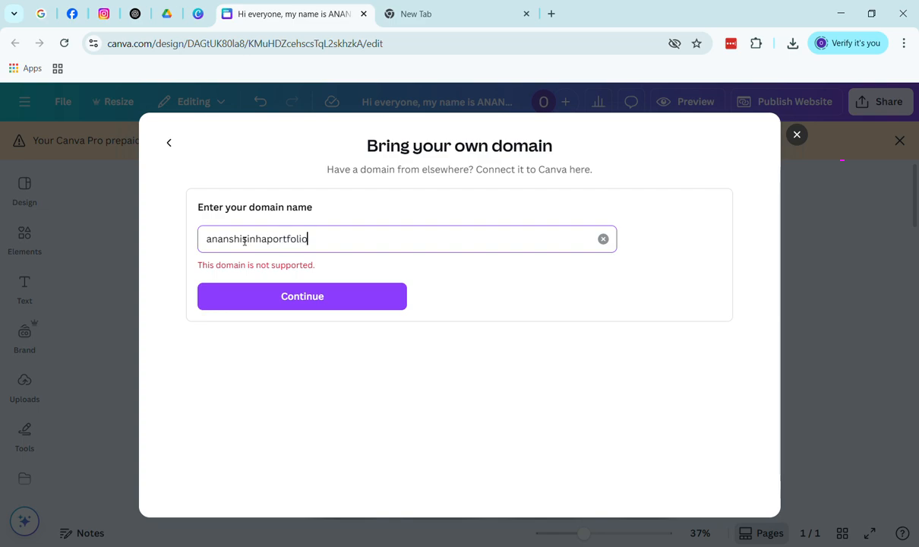
left_click(288, 307)
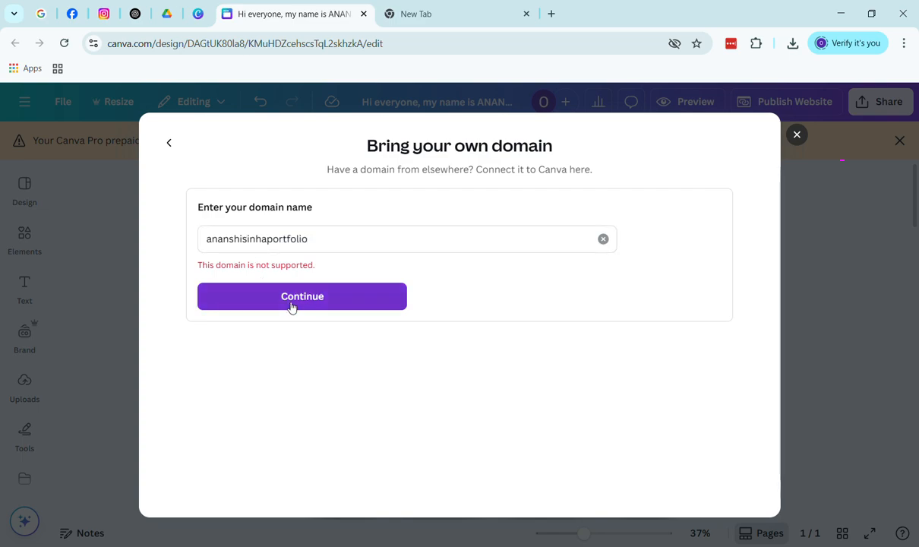
left_click(169, 144)
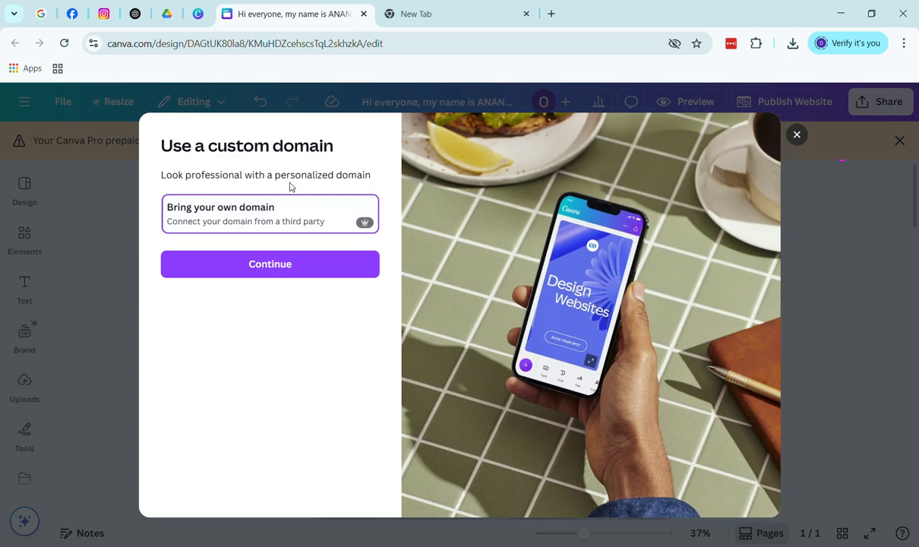
Try 'portfolio' as your own domain name, which Canva rejects
left_click(294, 263)
left_click(304, 239)
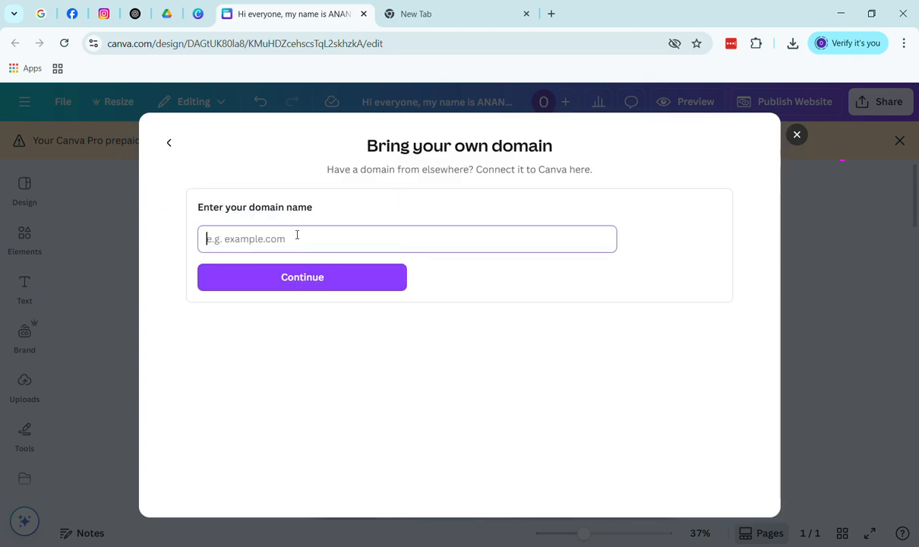
left_click(333, 264)
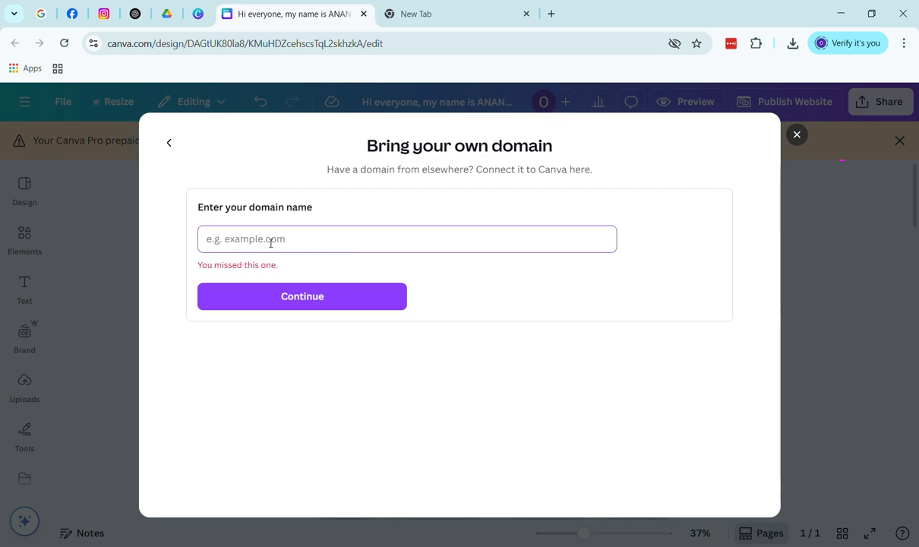
type("portfolio")
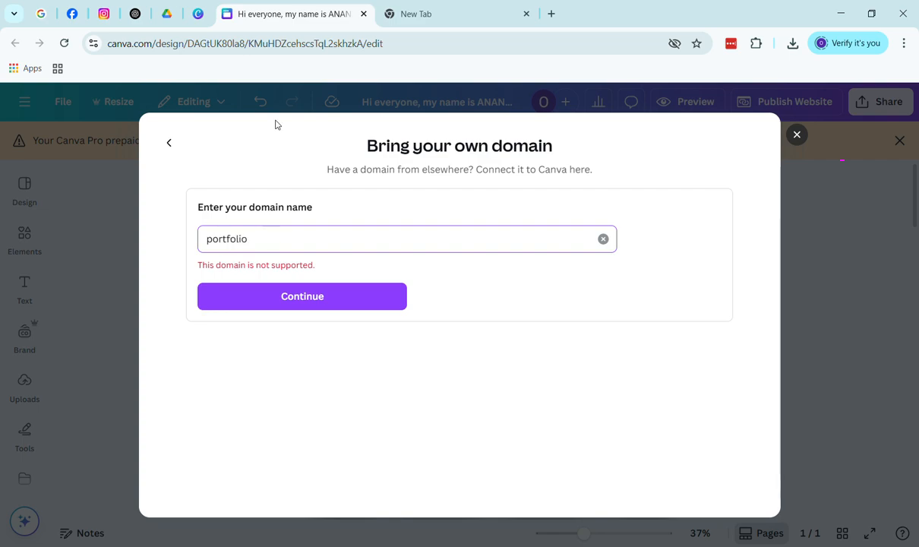
left_click(332, 308)
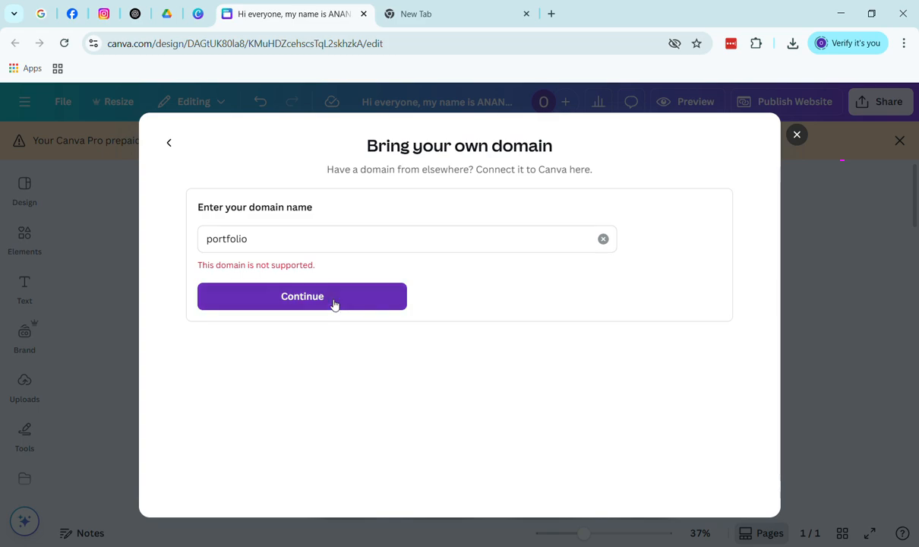
Close the custom domain setup and view the site's full subpath in the publishing settings
left_click(797, 135)
left_click(807, 108)
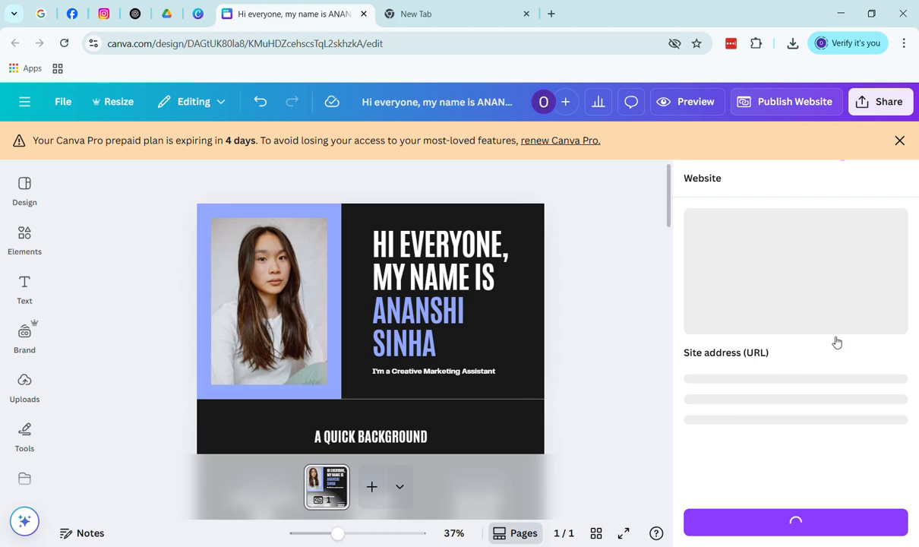
scroll(825, 316, "down", 2)
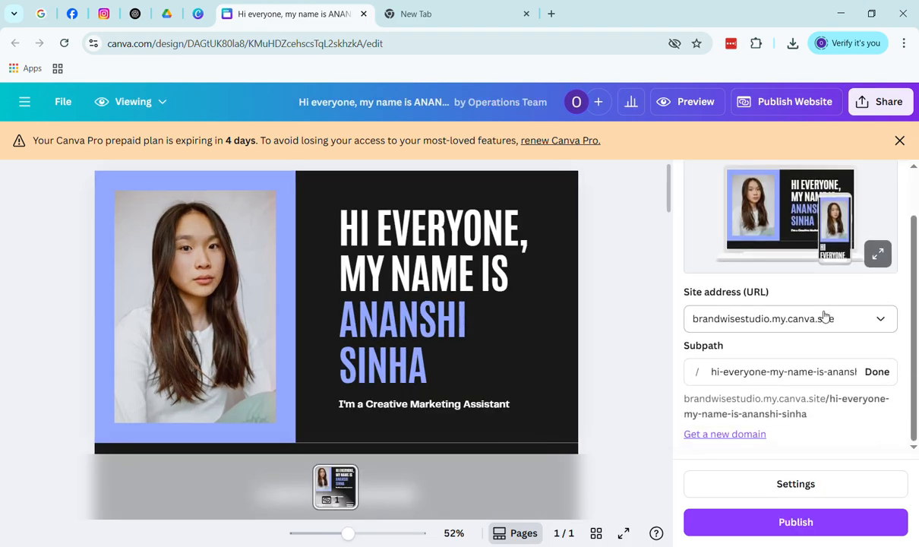
left_click(722, 373)
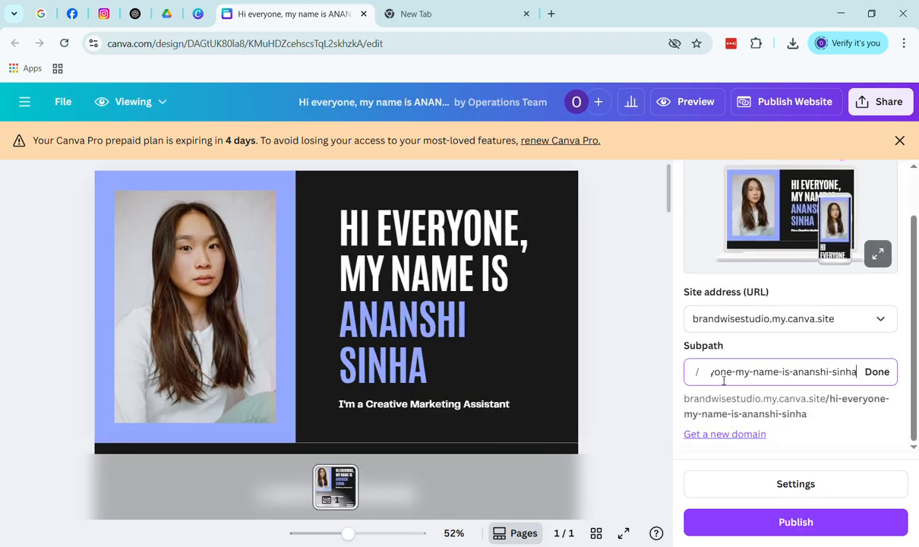
Start a new custom domain setup and choose Bring your own domain
left_click(735, 440)
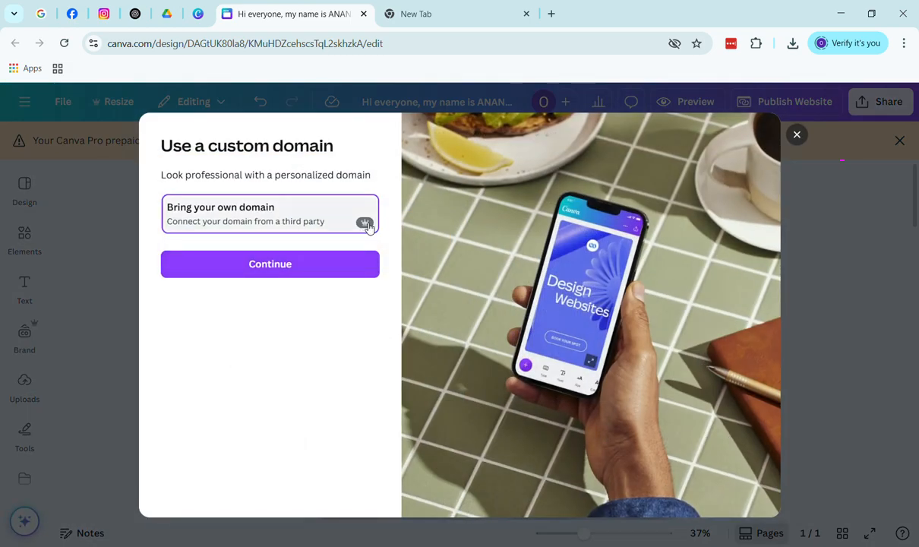
left_click(313, 264)
Type a custom domain combining 'portfolio', 'Ananshi' and '.in' into the domain field
left_click(306, 251)
type("po")
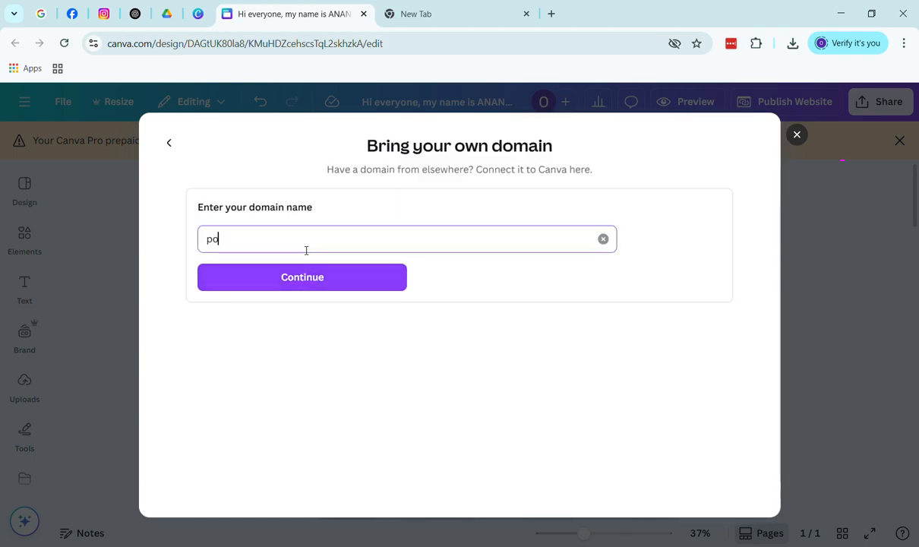
type("r")
type("tfolio")
type(".in")
key("BackSpace")
key("BackSpace")
key("BackSpace")
type("Ananshi.get")
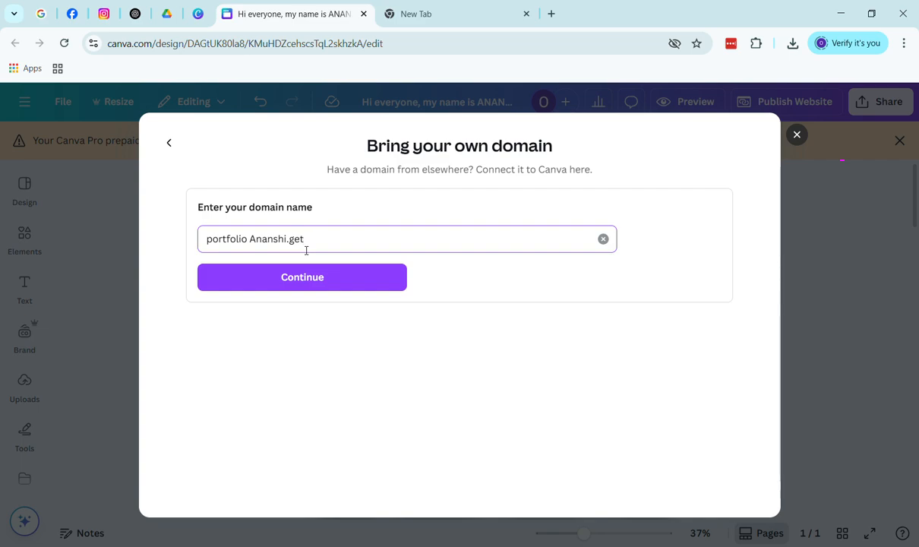
type("gin")
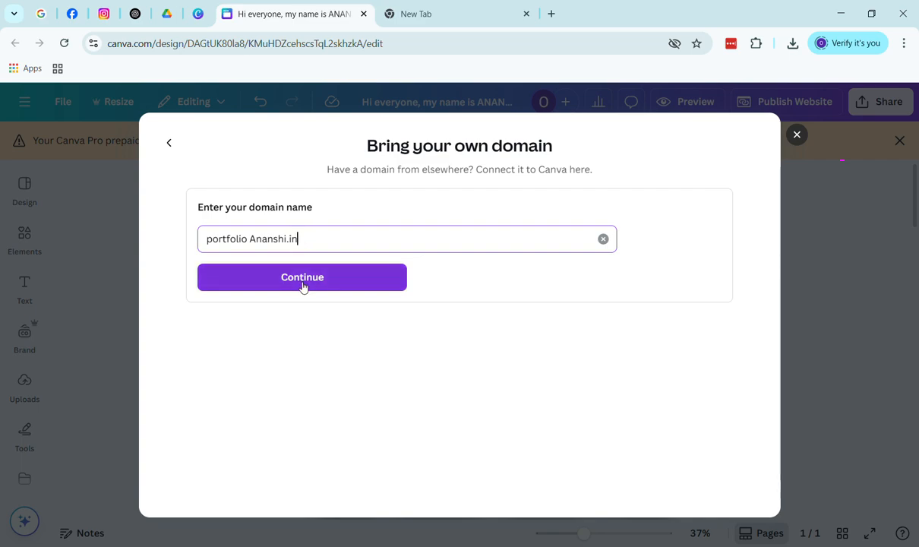
Remove the stray space, lowercase the capital A, and submit portfolioananshi.in as the domain
left_click(249, 239)
key("BackSpace")
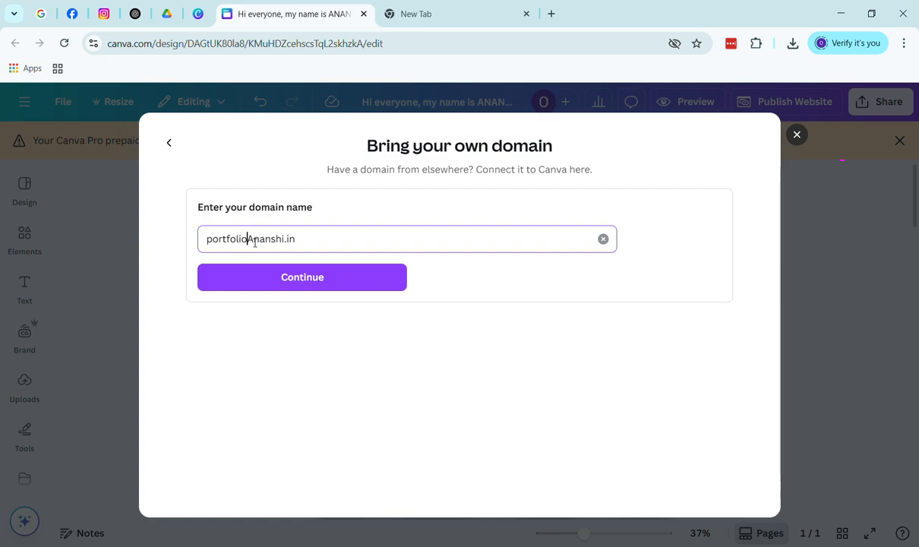
left_click(366, 287)
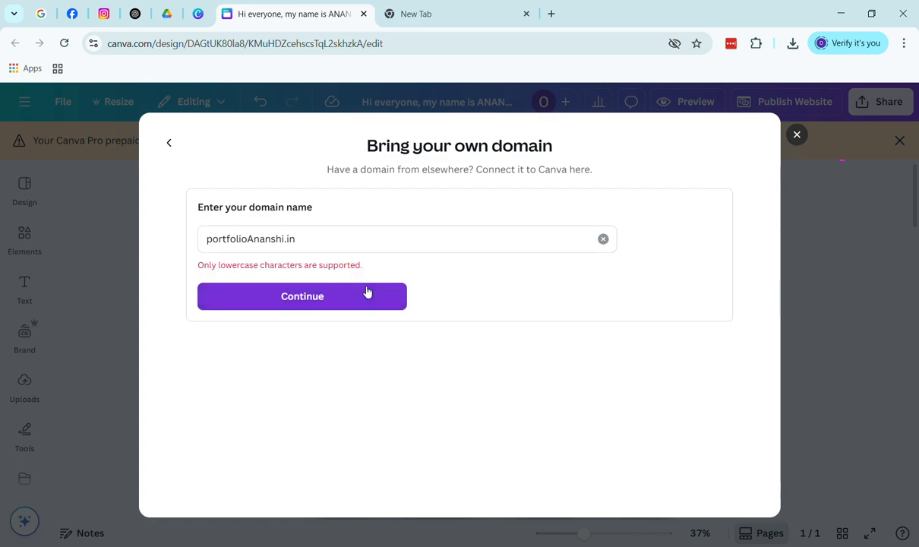
left_click(255, 241)
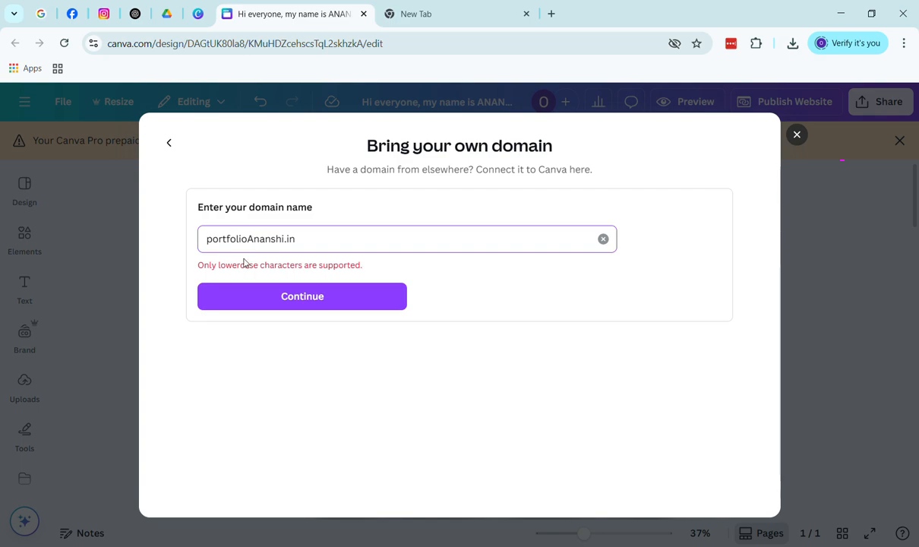
key("BackSpace")
type("a")
left_click(301, 296)
key("BackSpace")
type("a")
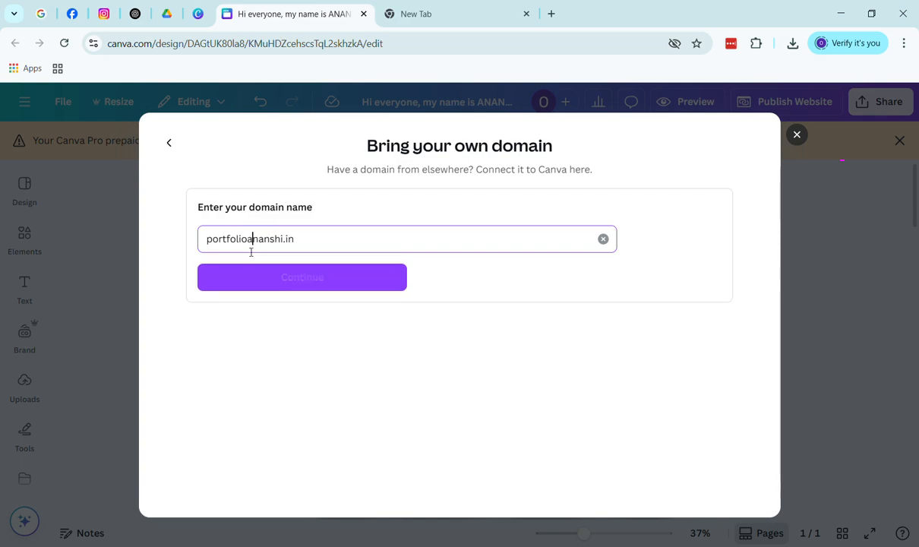
left_click(307, 283)
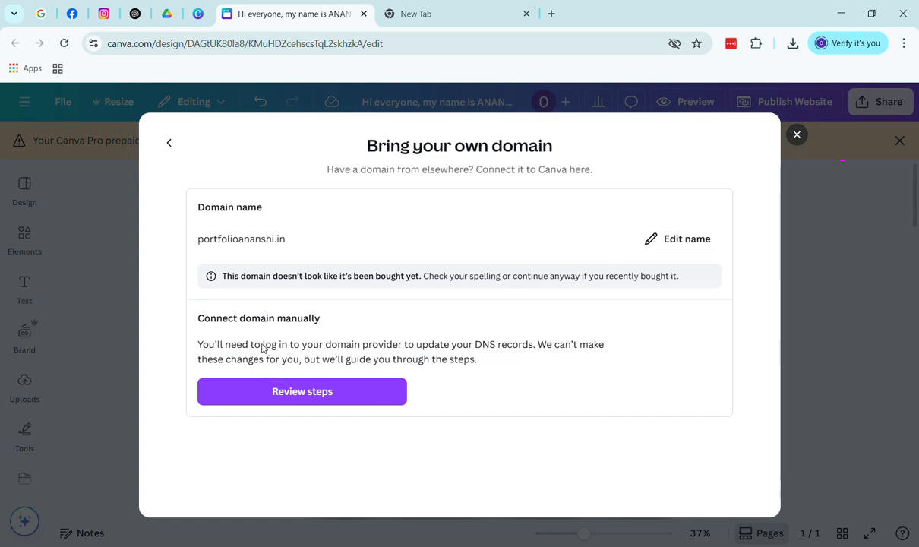
Delete 'portfolio' from the domain, resubmit, and review its DNS steps (A record @ → 103.169.142.0)
left_click(681, 241)
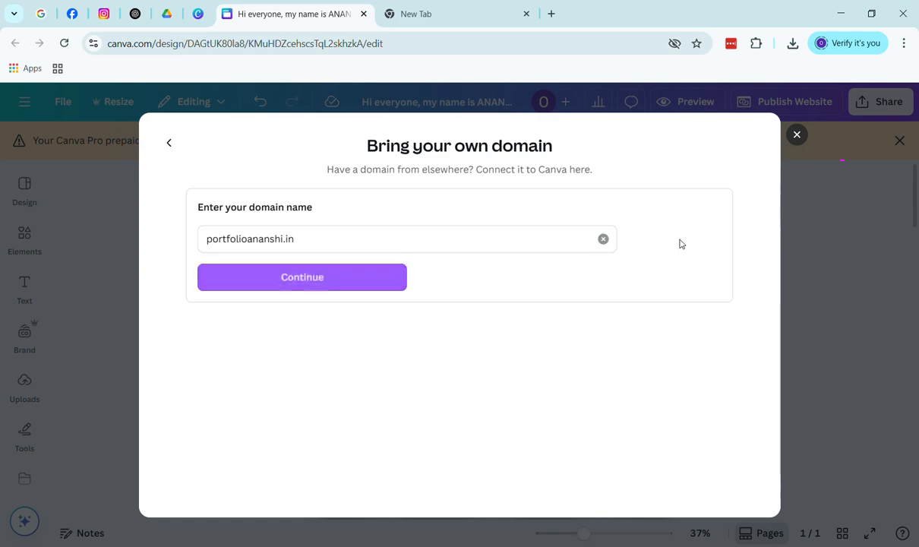
left_click(254, 244)
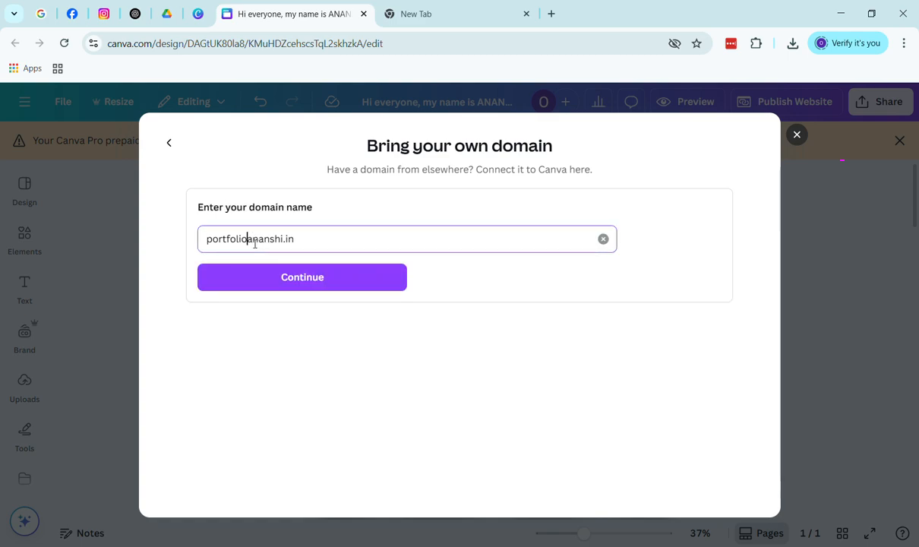
key("BackSpace")
key("BackSpace")
key("BackSpace")
key("BackSpace")
key("BackSpace")
key("BackSpace")
key("BackSpace")
key("BackSpace")
key("BackSpace")
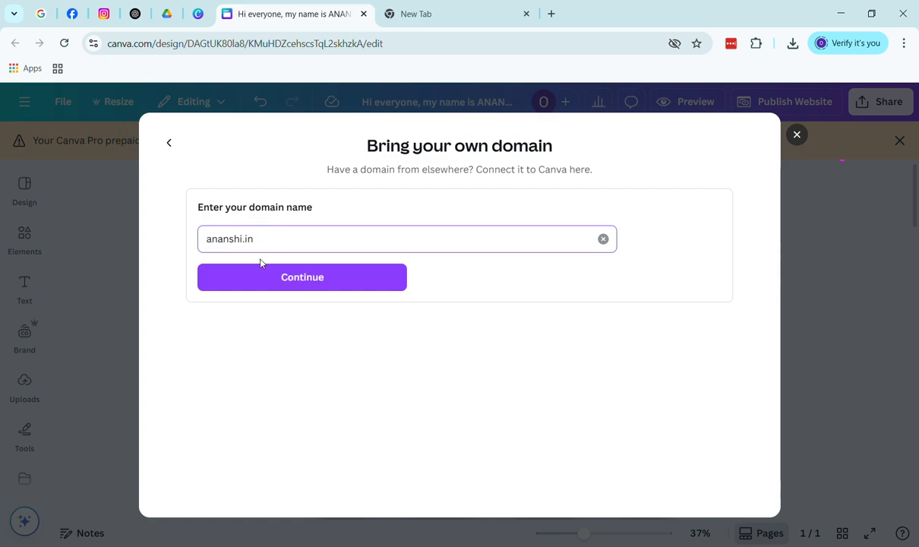
left_click(302, 279)
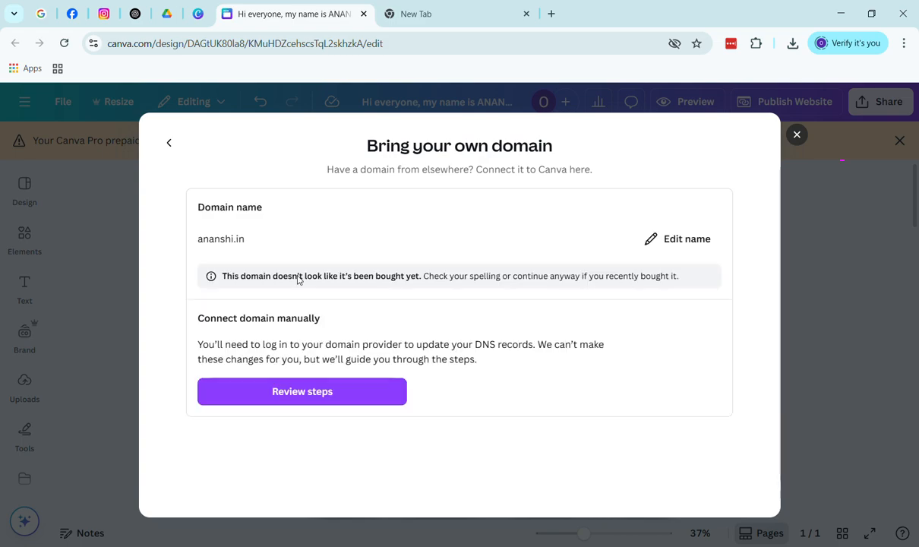
left_click(347, 396)
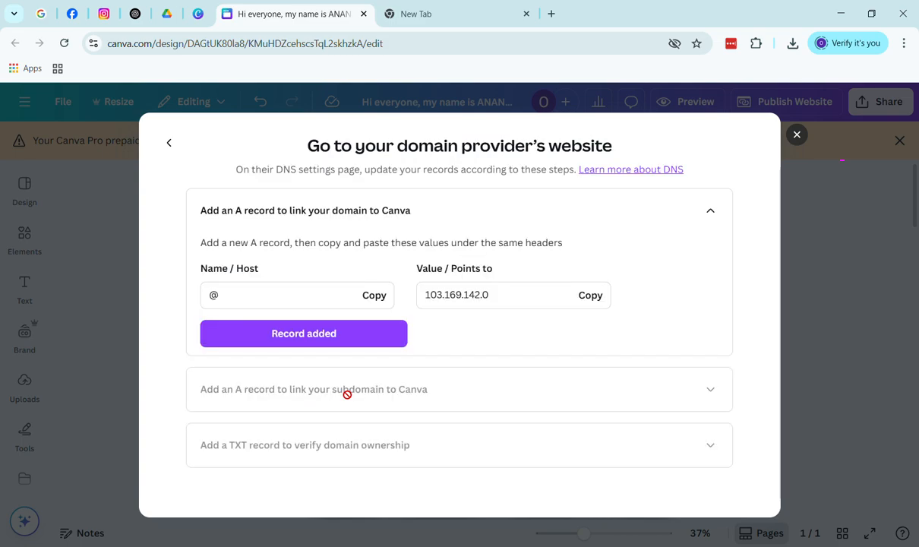
Copy the root A record host and www IP value, mark both added, then return to the domain page
left_click(293, 302)
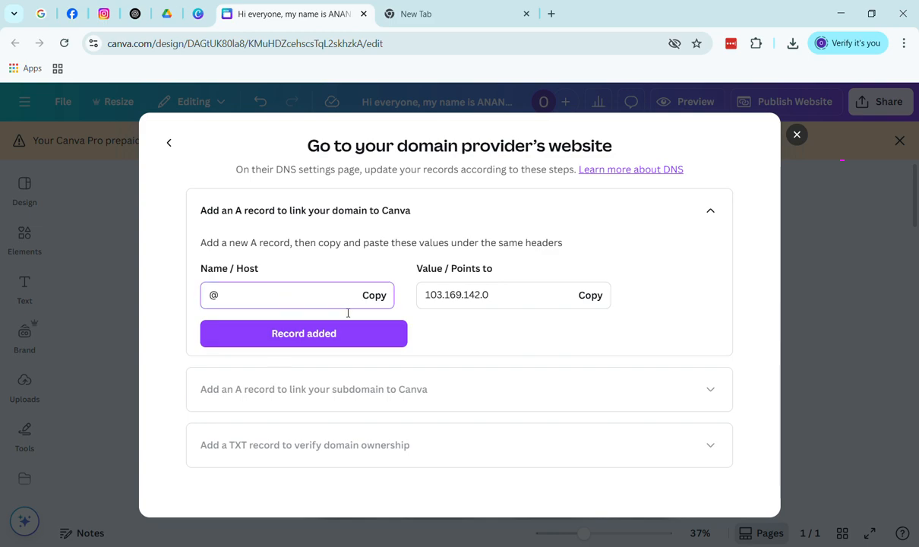
left_click(377, 299)
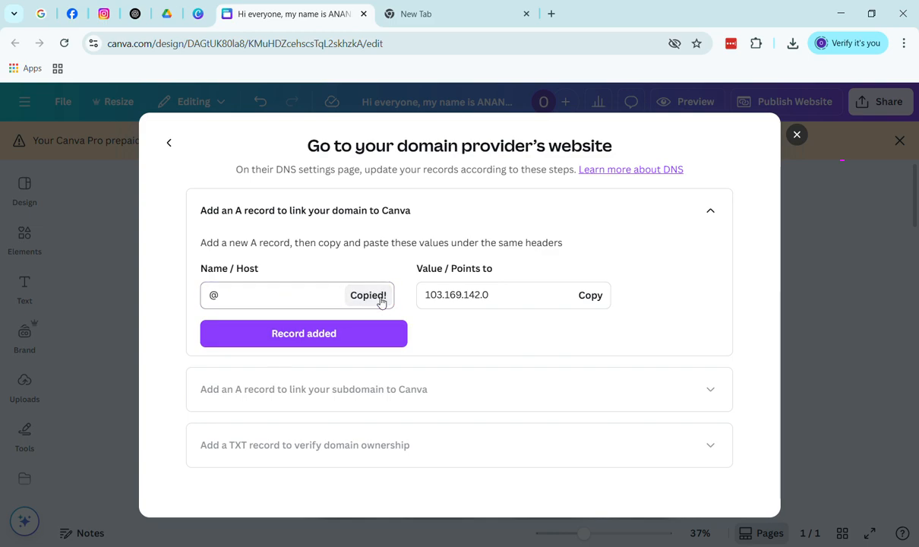
left_click(373, 336)
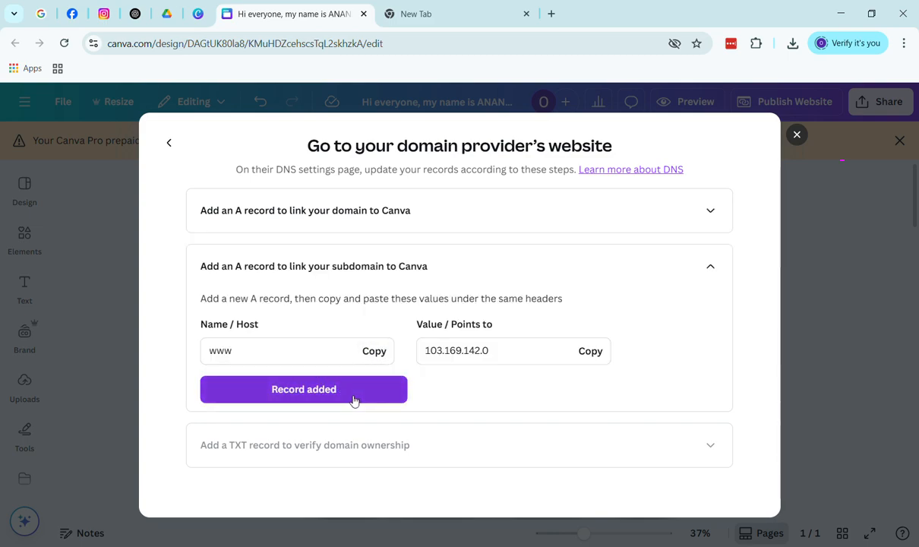
left_click(581, 359)
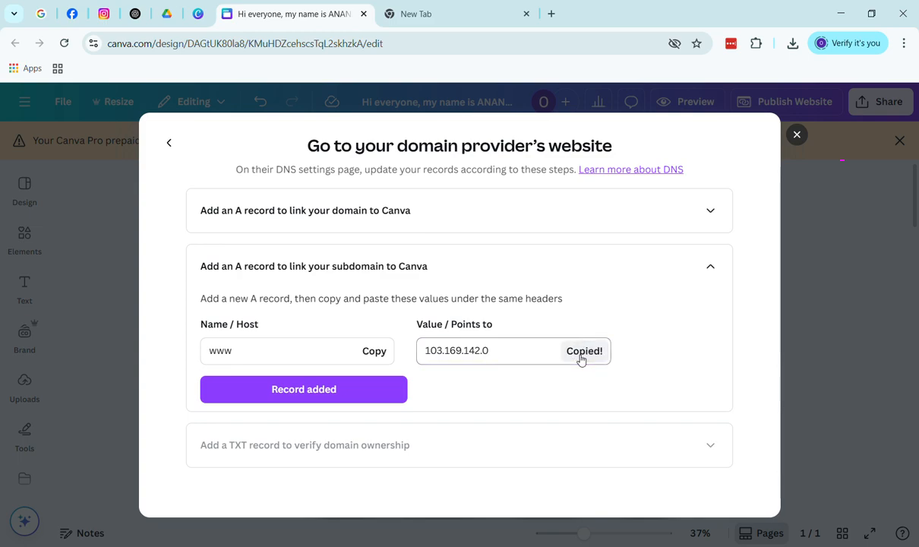
left_click(346, 387)
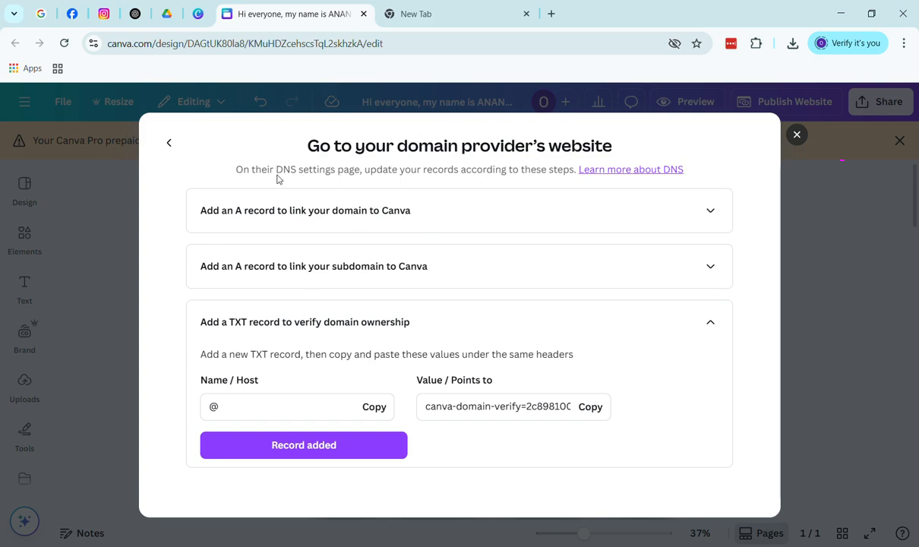
left_click(170, 143)
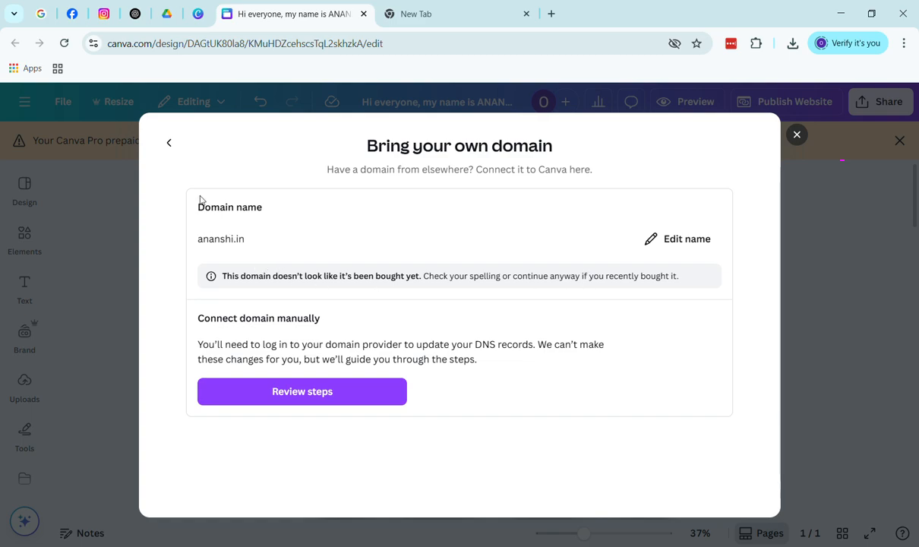
Replace the domain name with portfolio.in and submit it
left_click(678, 240)
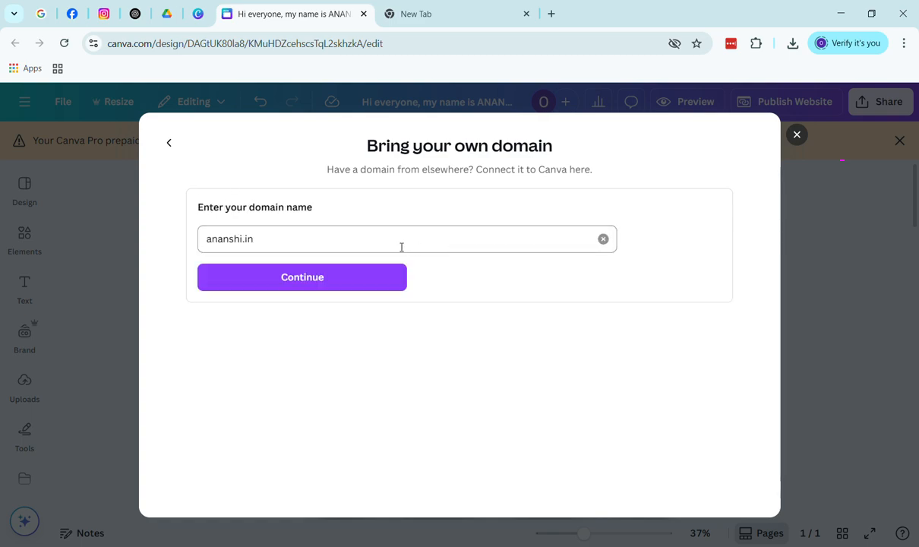
left_click(604, 240)
type("p")
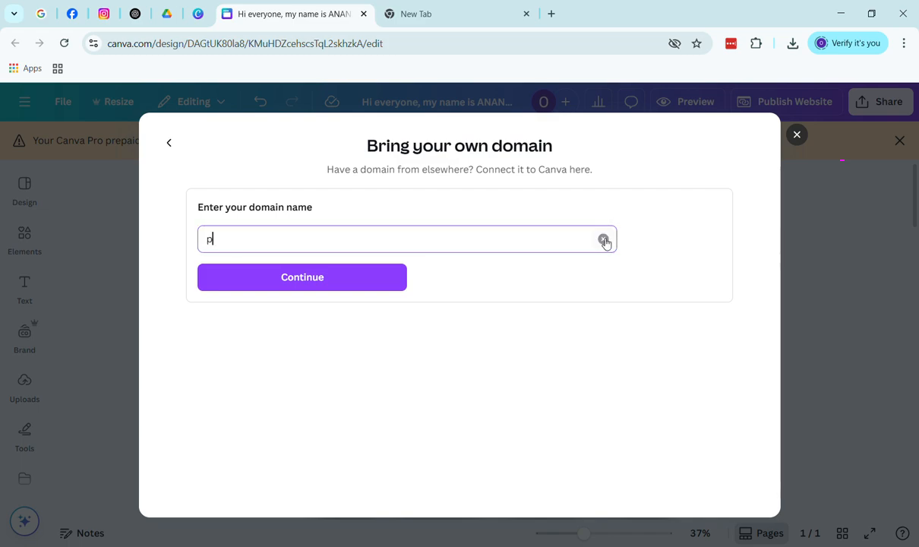
type("ortfoli")
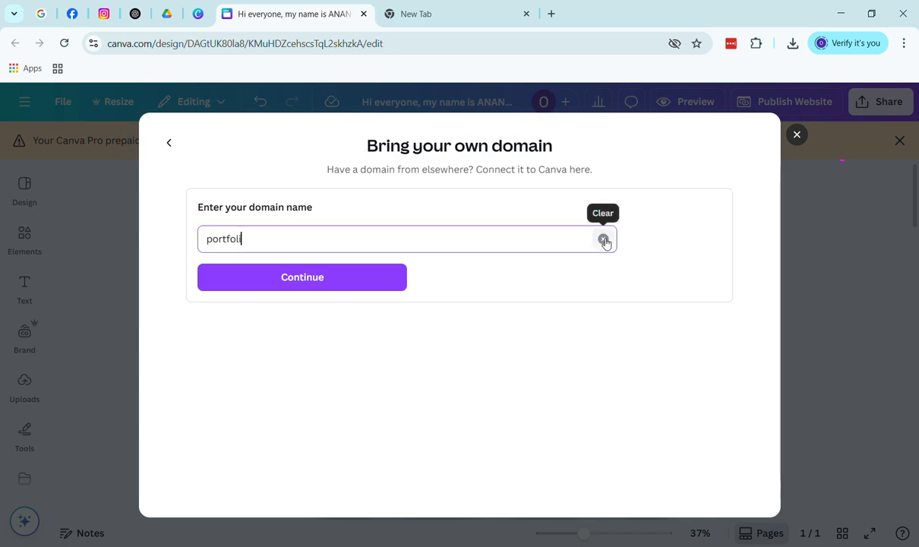
type("o.in")
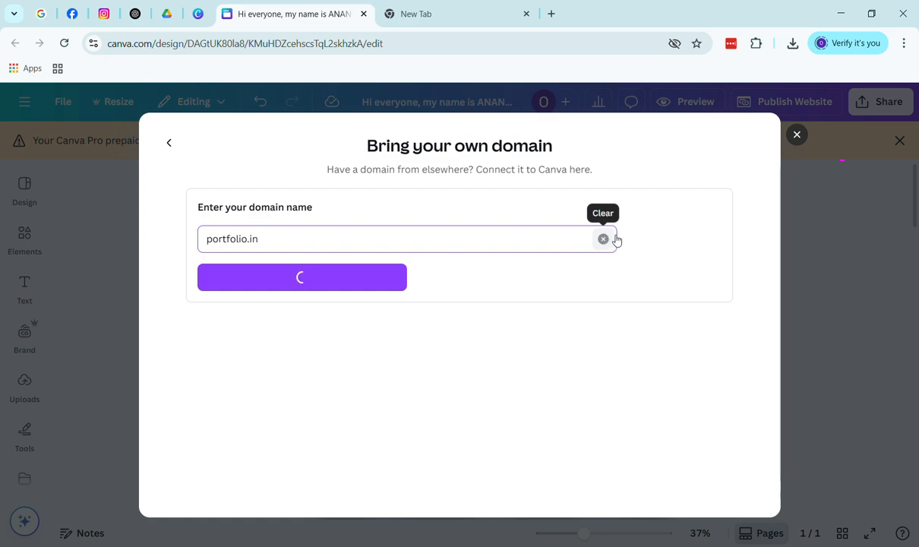
left_click(306, 272)
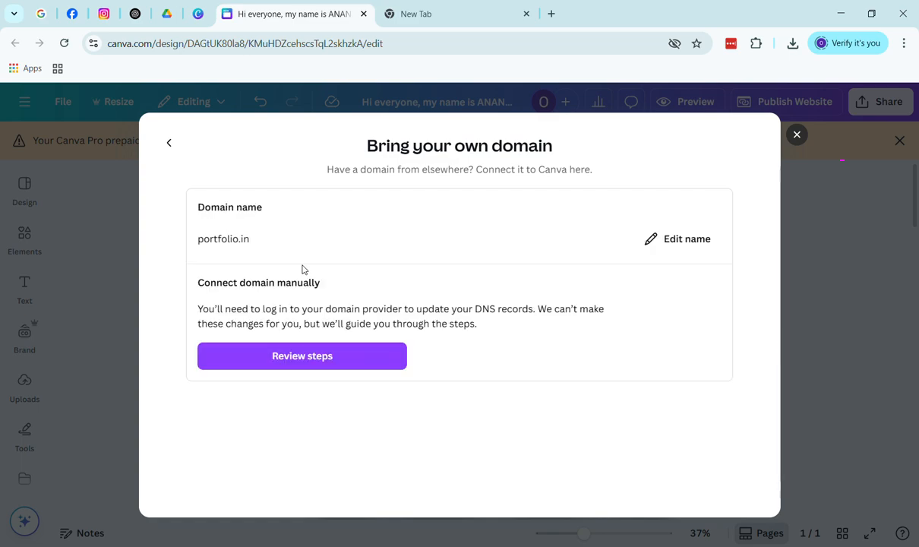
Open the portfolio.in DNS steps and work through the root and www A records
left_click(340, 360)
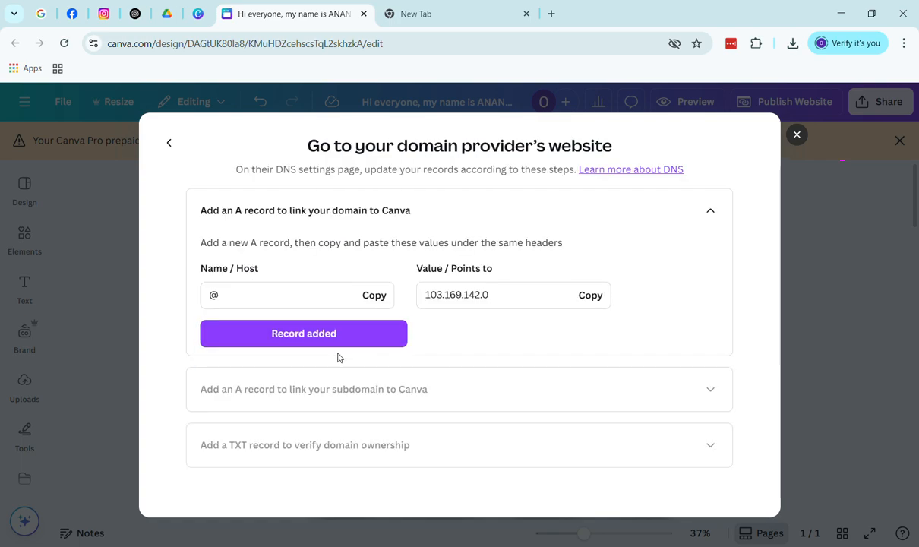
left_click(273, 306)
left_click(338, 329)
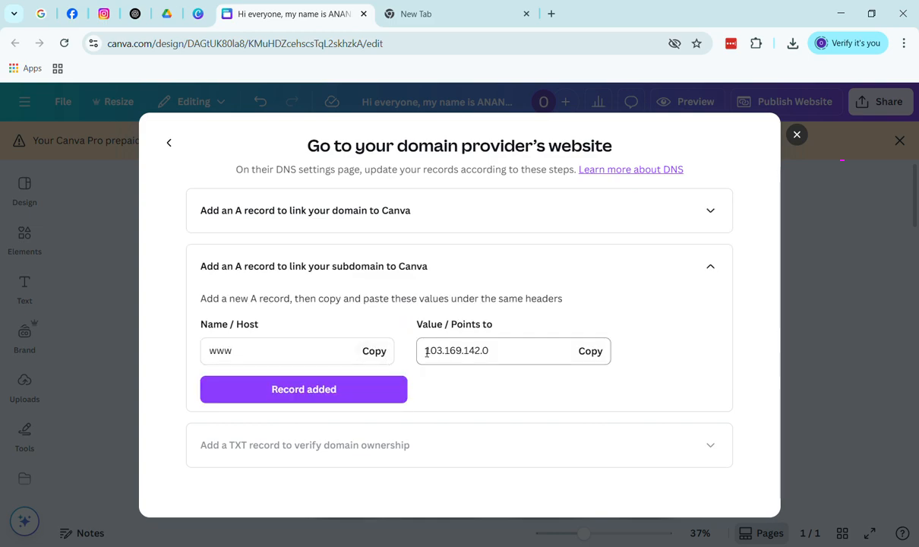
left_click(373, 353)
left_click(292, 350)
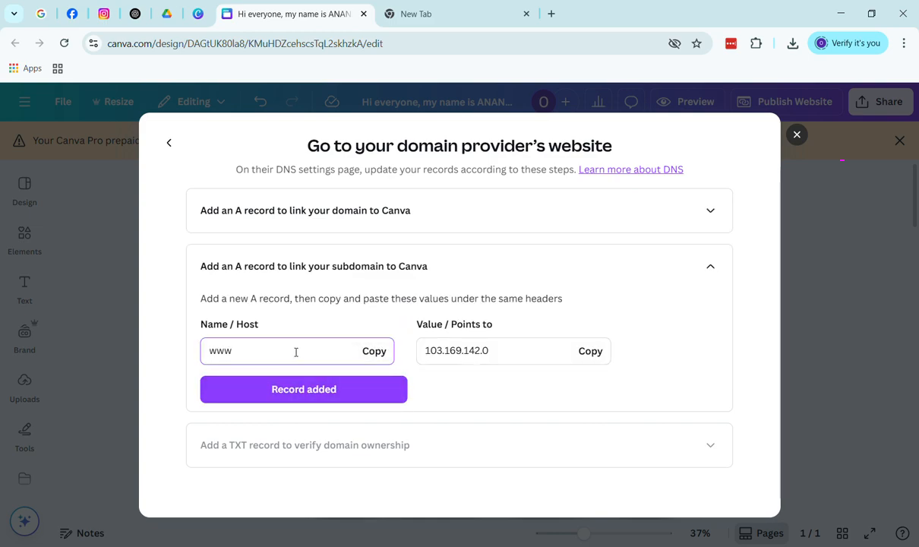
left_click(468, 219)
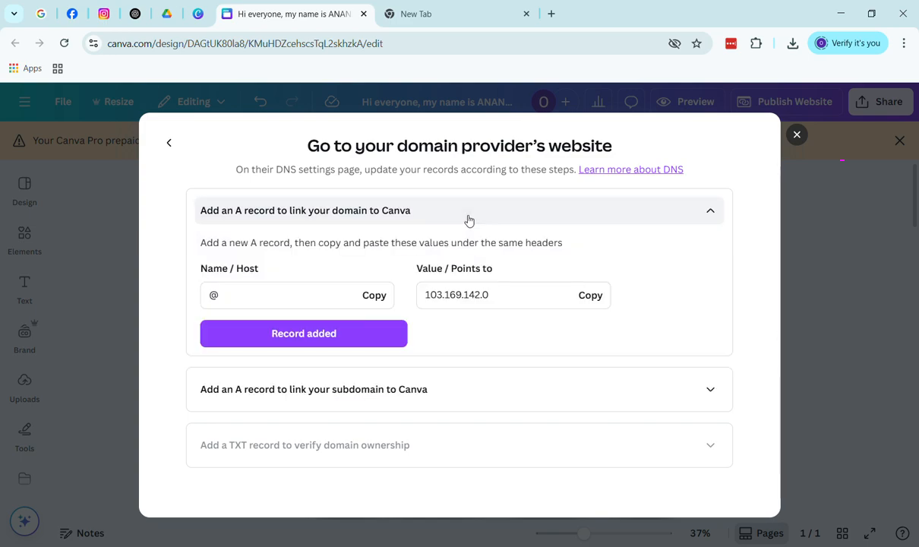
left_click(360, 393)
left_click(365, 394)
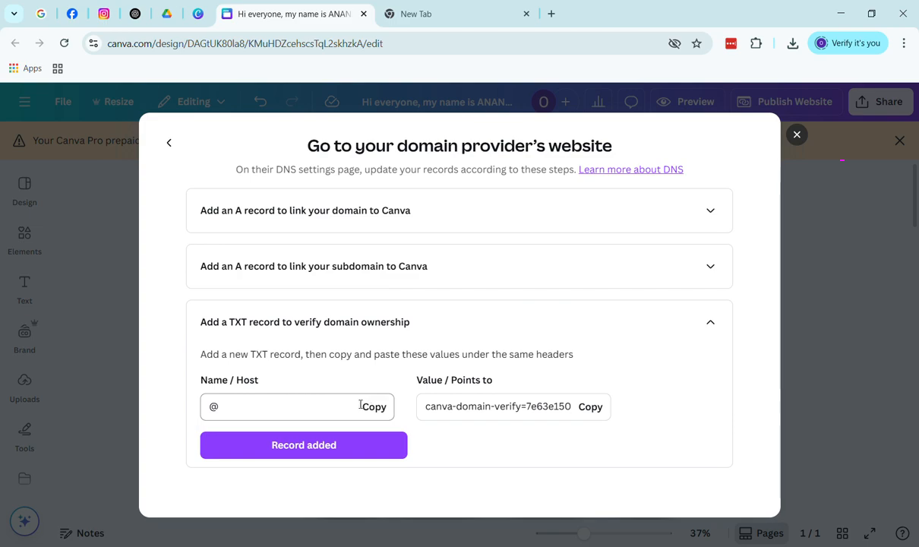
Mark the root, www and TXT records as added, confirm the DNS update, and return to the design
left_click(307, 227)
left_click(319, 332)
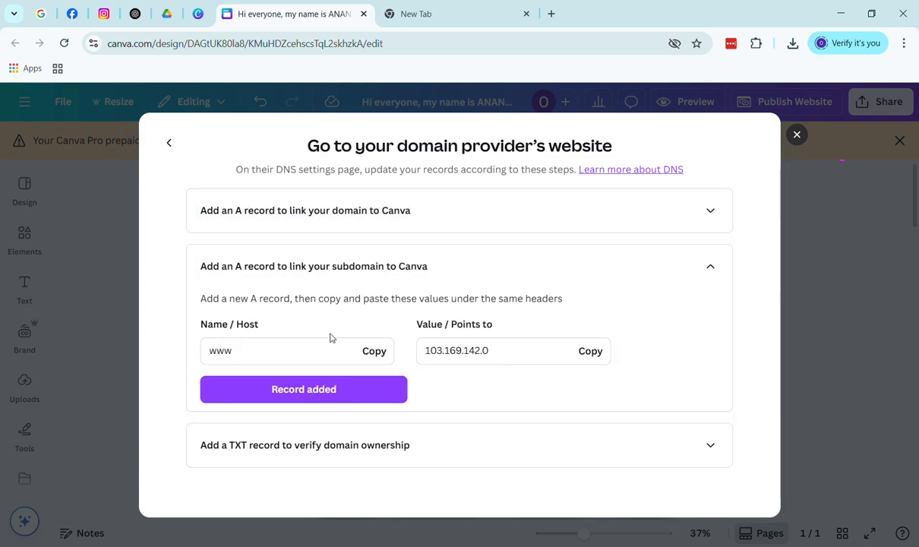
left_click(343, 399)
left_click(328, 452)
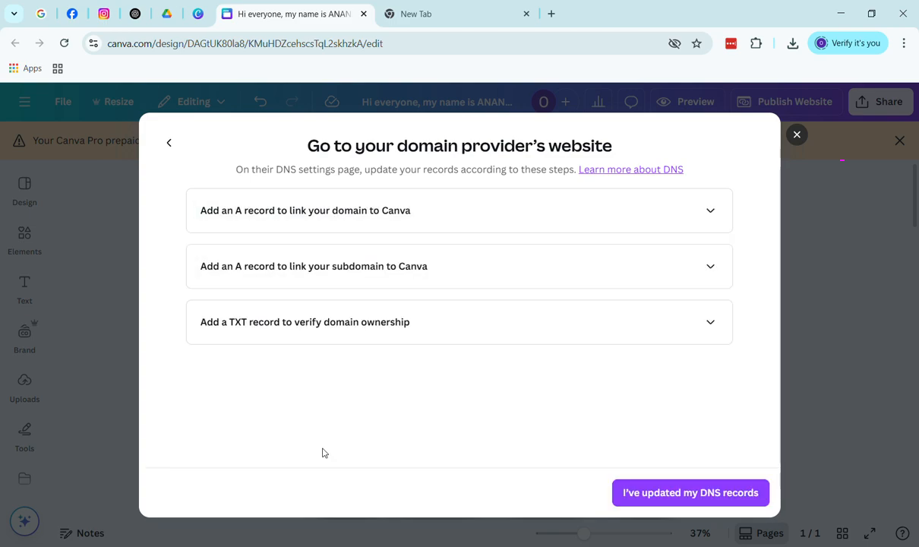
left_click(684, 500)
left_click(472, 436)
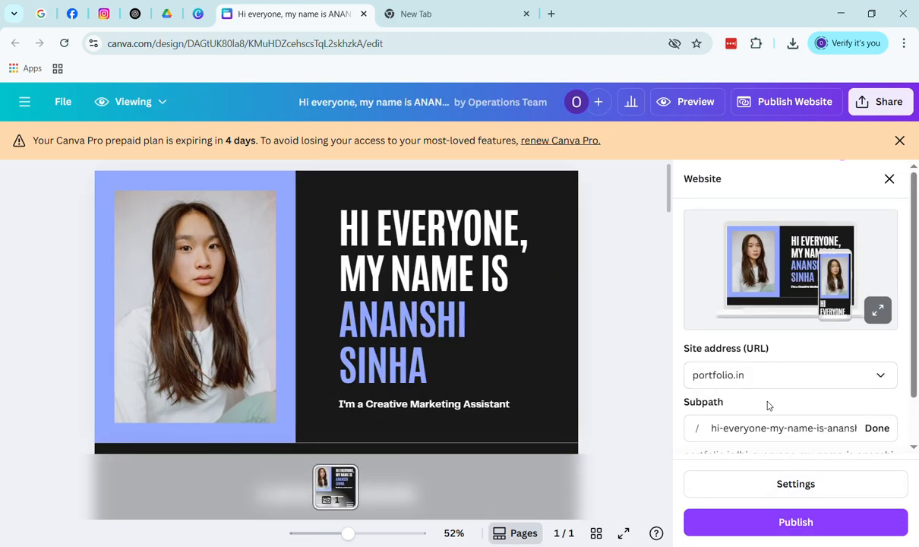
Set the site address to portfolio.in, publish the website, and copy its live URL
scroll(790, 427, "down", 1)
left_click(795, 325)
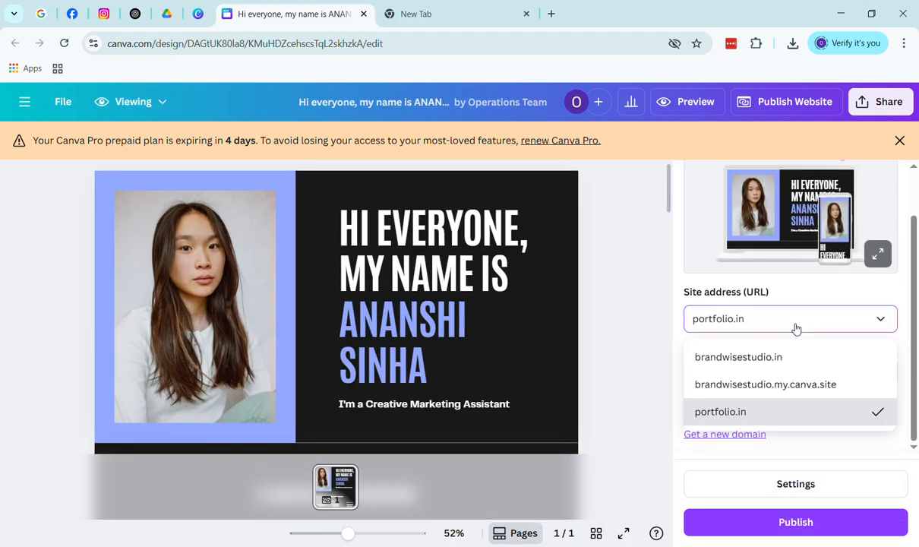
left_click(662, 375)
left_click(798, 525)
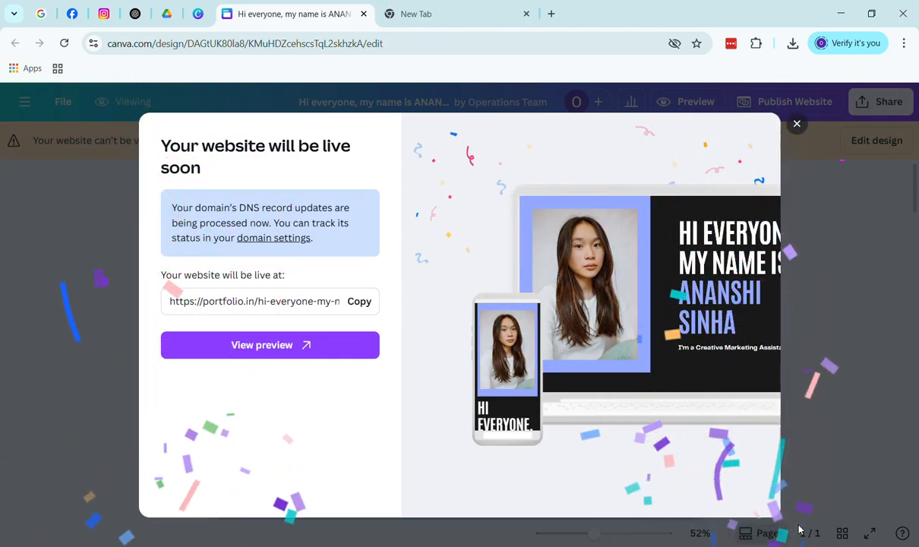
left_click(359, 302)
left_click(438, 16)
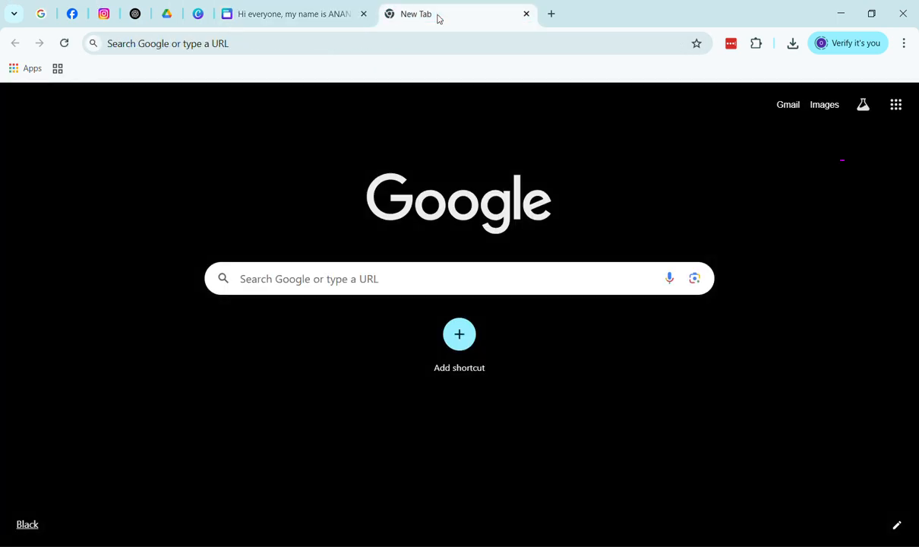
Paste the copied portfolio.in address into the new tab's search box and open it
left_click(335, 281)
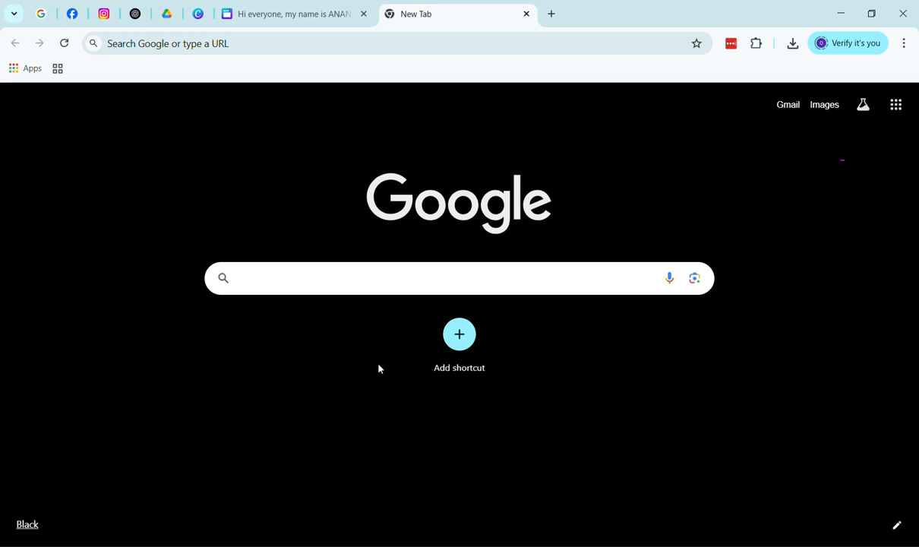
key("ctrl+v")
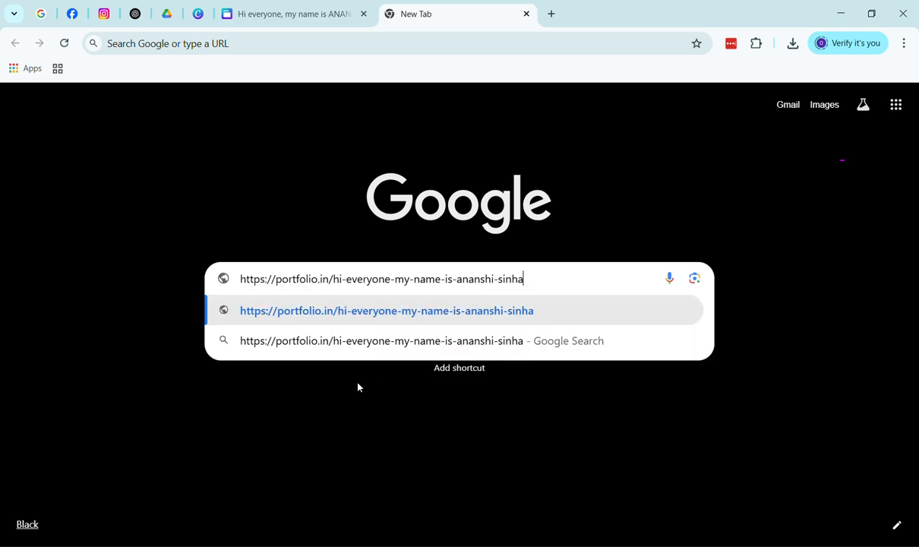
left_click(498, 309)
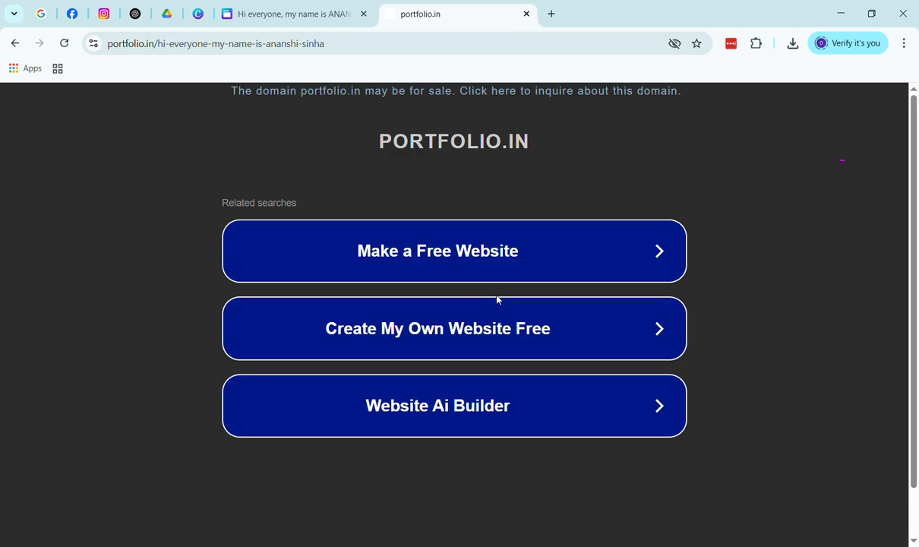
Back in the Canva tab, dismiss the website-live confirmation and open the website preview
left_click(304, 9)
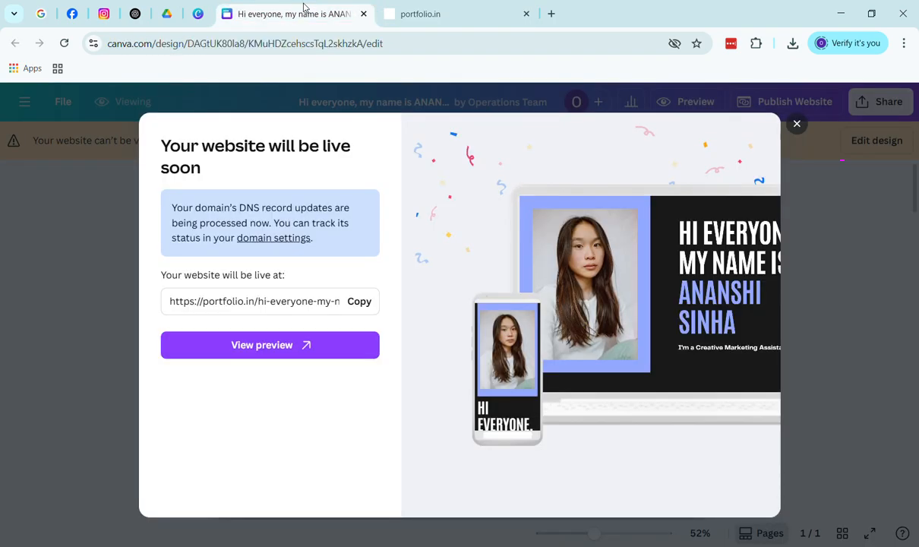
left_click(797, 124)
left_click(711, 107)
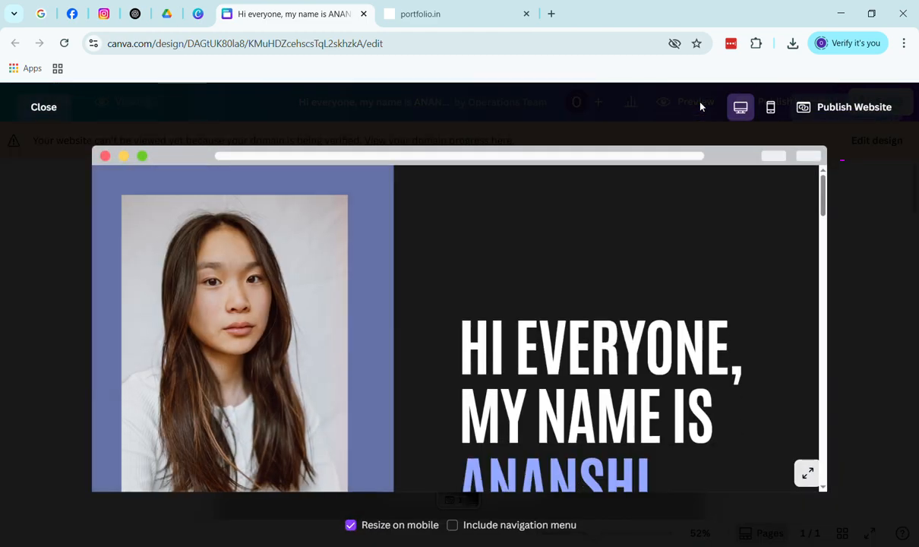